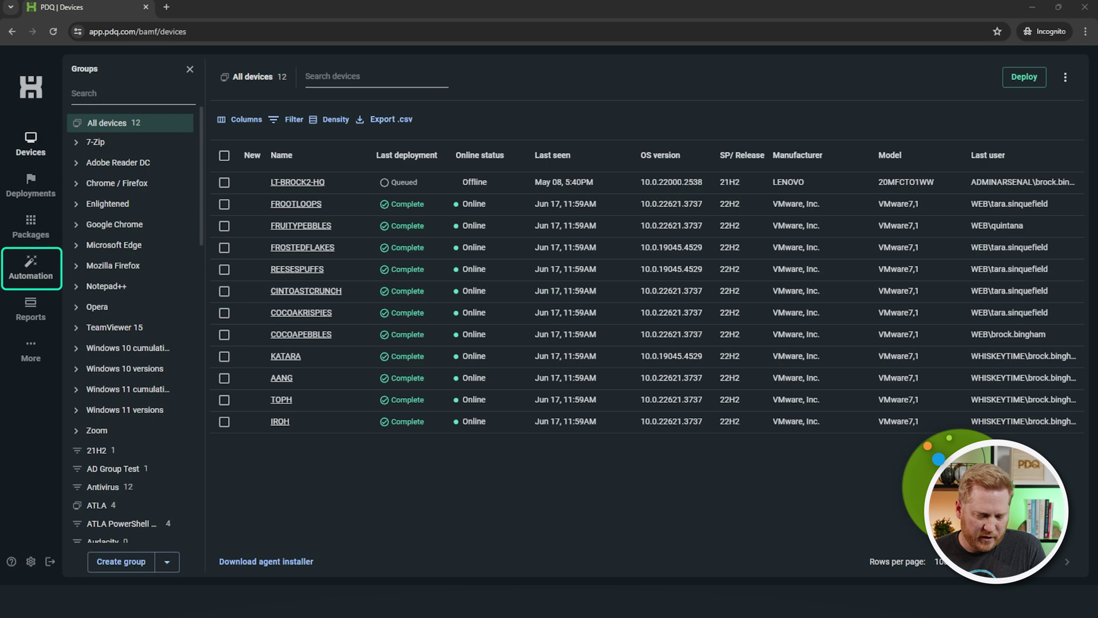
# Open the Automations list, briefly visiting Devices before returning
pyautogui.click(30, 268)
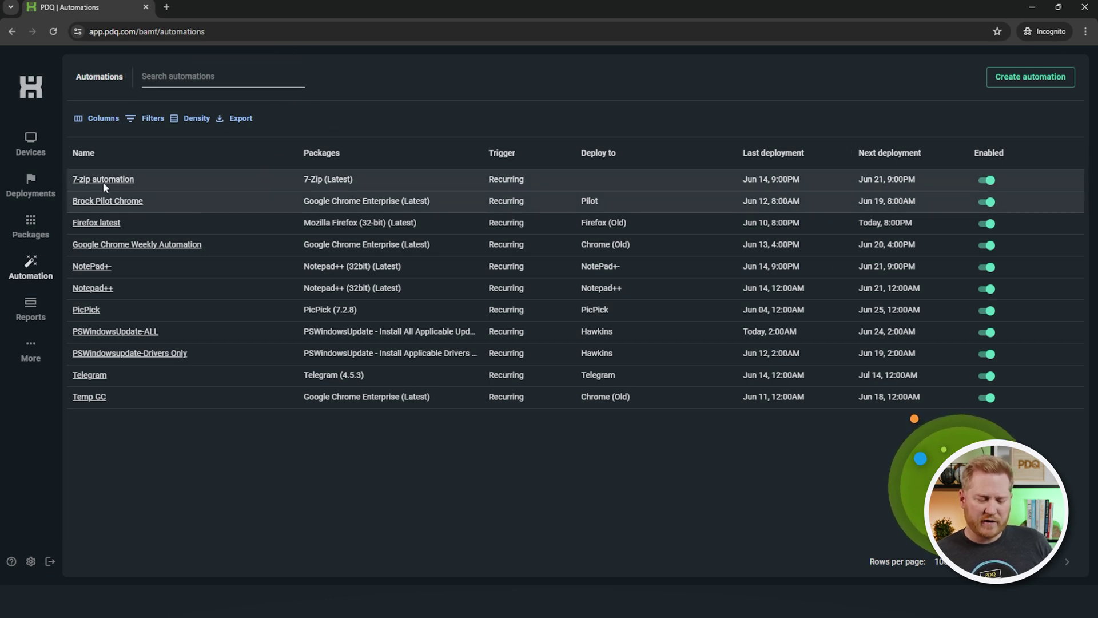
pyautogui.click(35, 146)
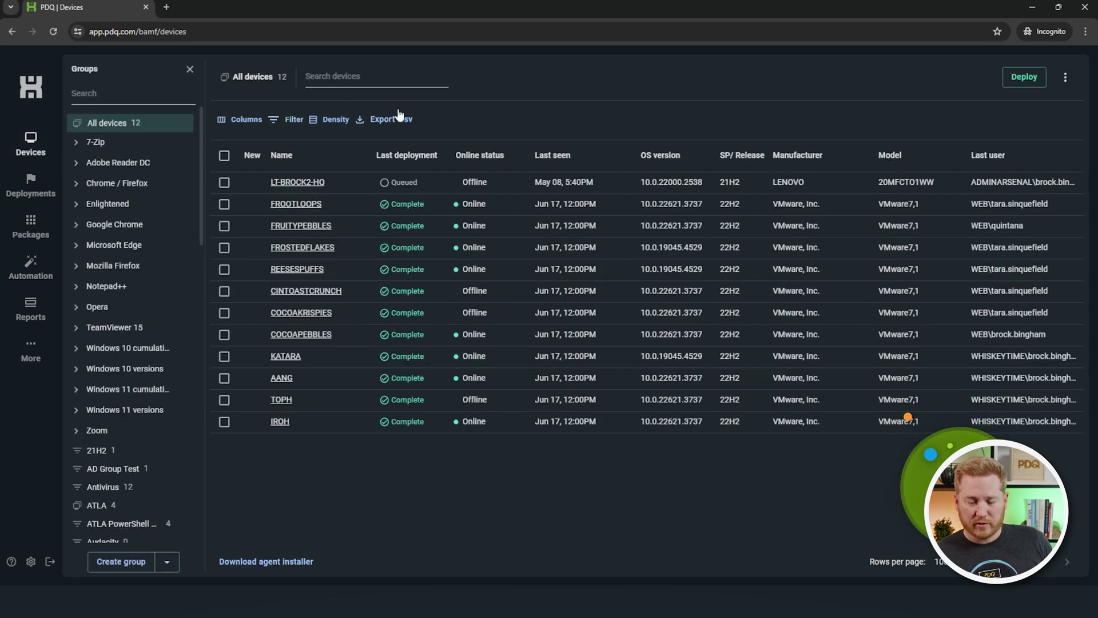
pyautogui.click(31, 264)
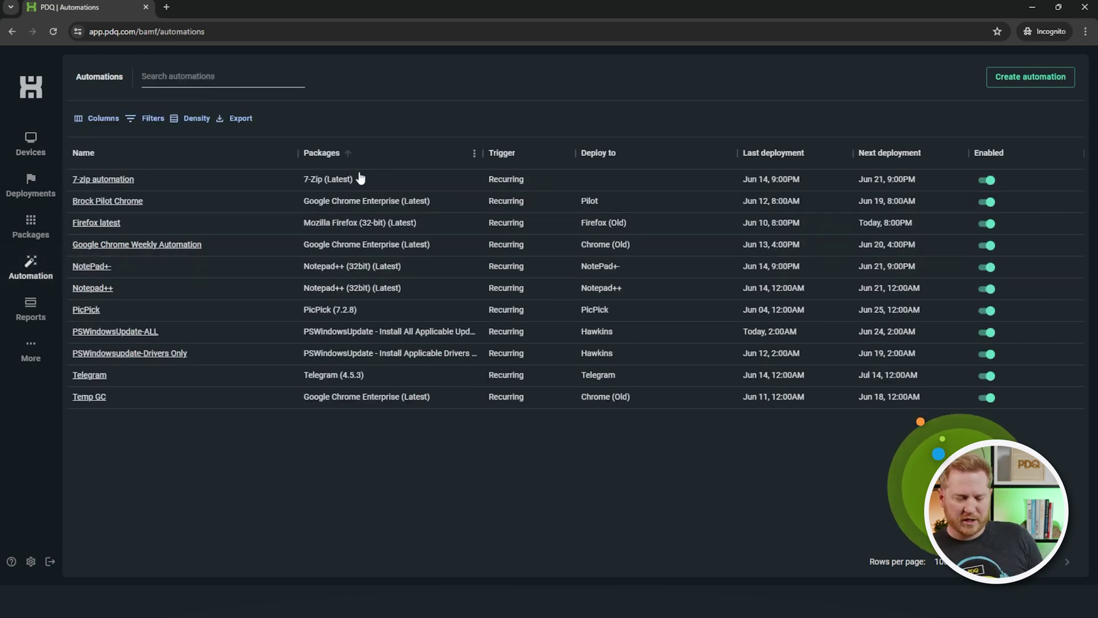
# Search automations for 'pilot', then clear the search so all automations show
pyautogui.click(214, 74)
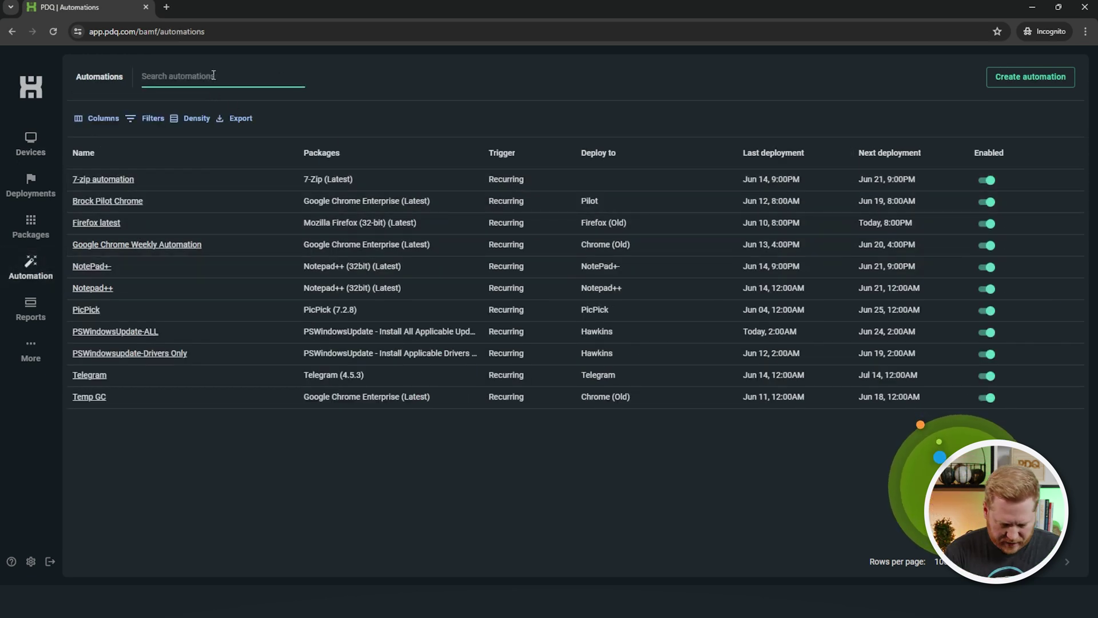
pyautogui.write('pilot')
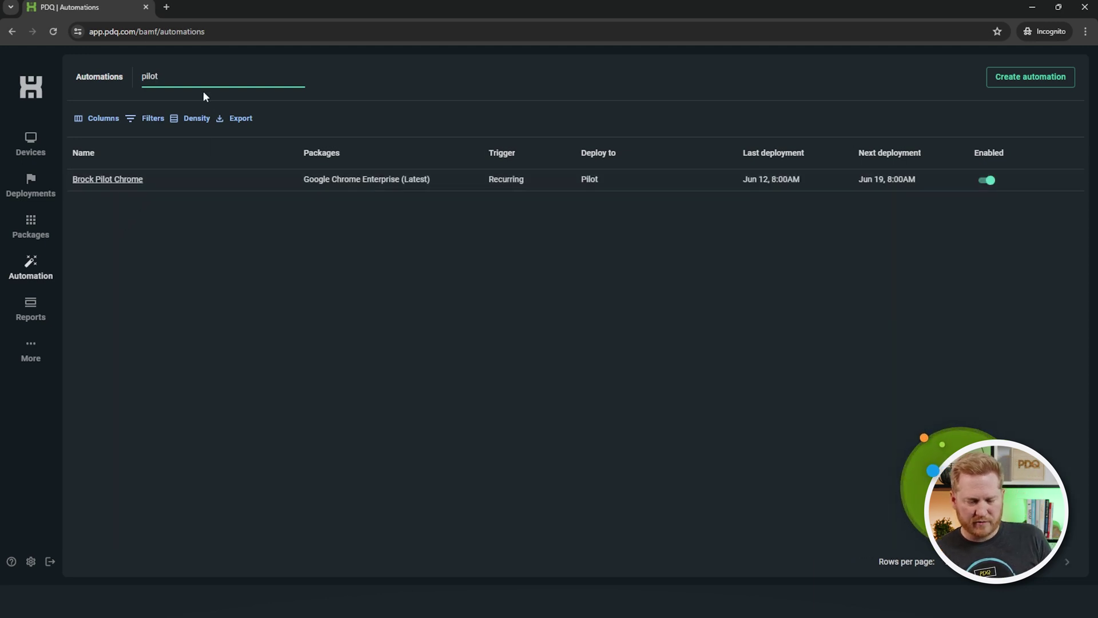
pyautogui.hotkey('ctrl', 'a')
pyautogui.press('BackSpace')
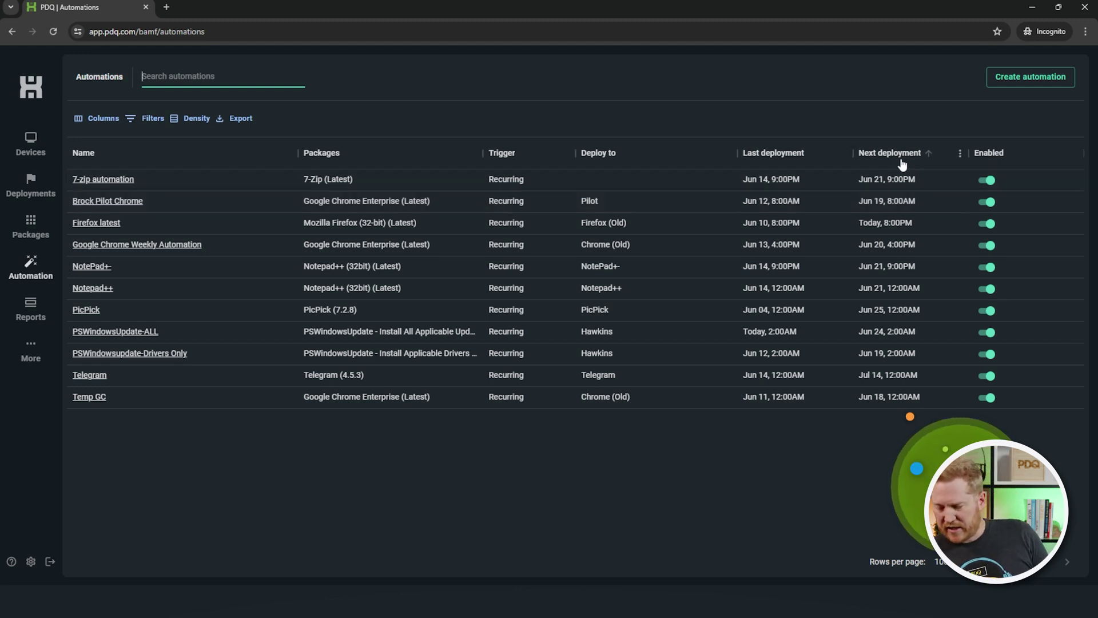
# Toggle the 7-zip automation off and back on, then start a new automation
pyautogui.click(986, 180)
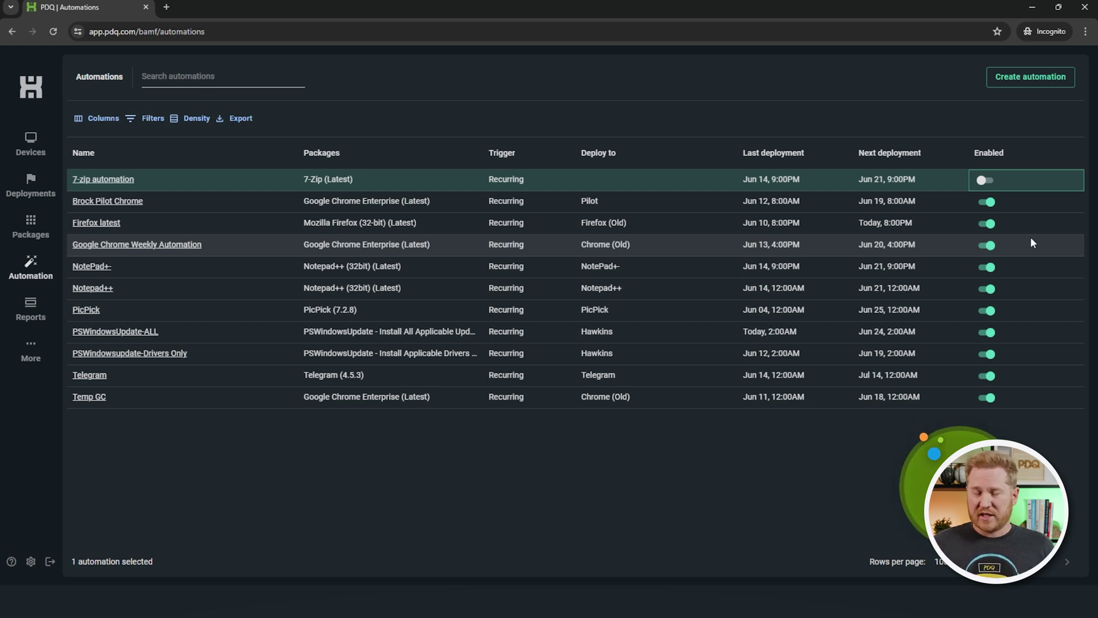
pyautogui.click(982, 181)
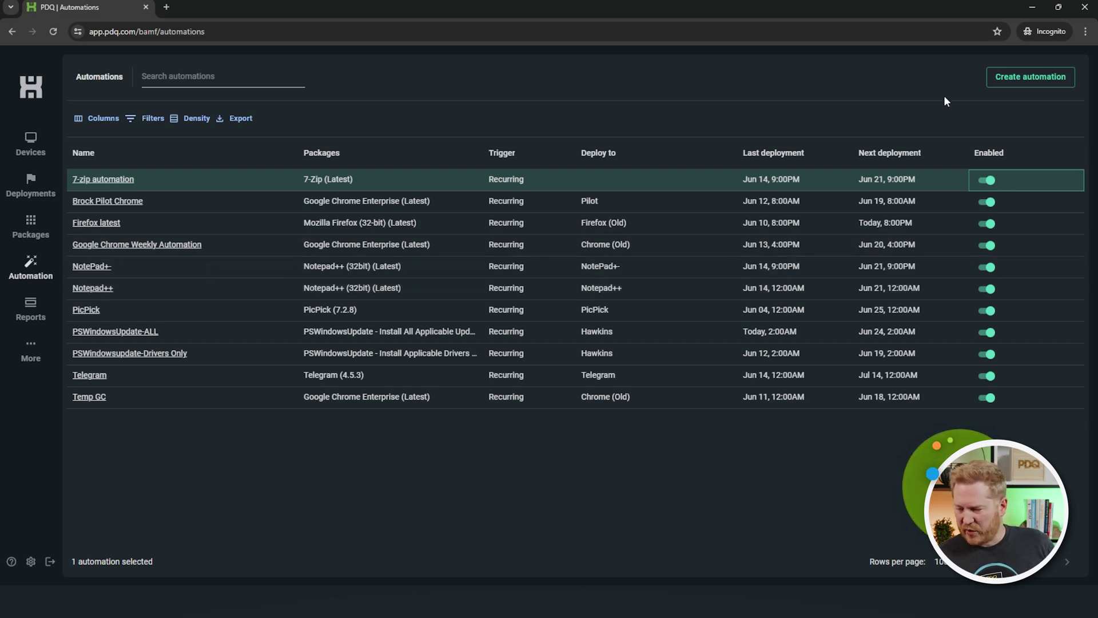
pyautogui.click(1017, 77)
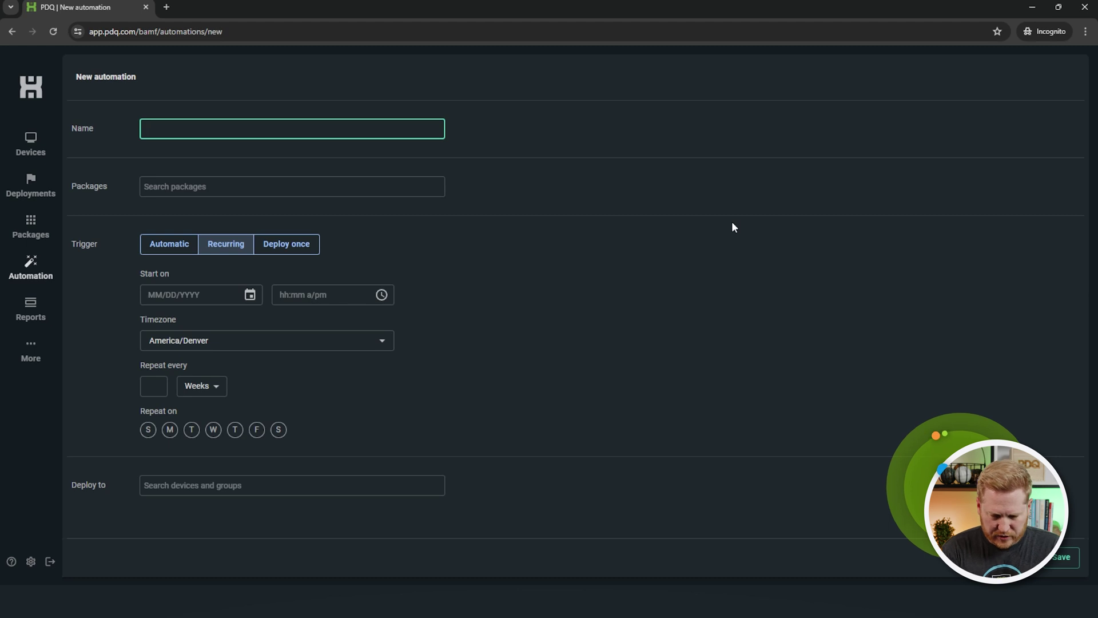
# Name it 'Getting Started', search packages for '22h2' and add Windows 11 (22H2/23H2) Cumulative Update (64-bit)
pyautogui.write('Getting St')
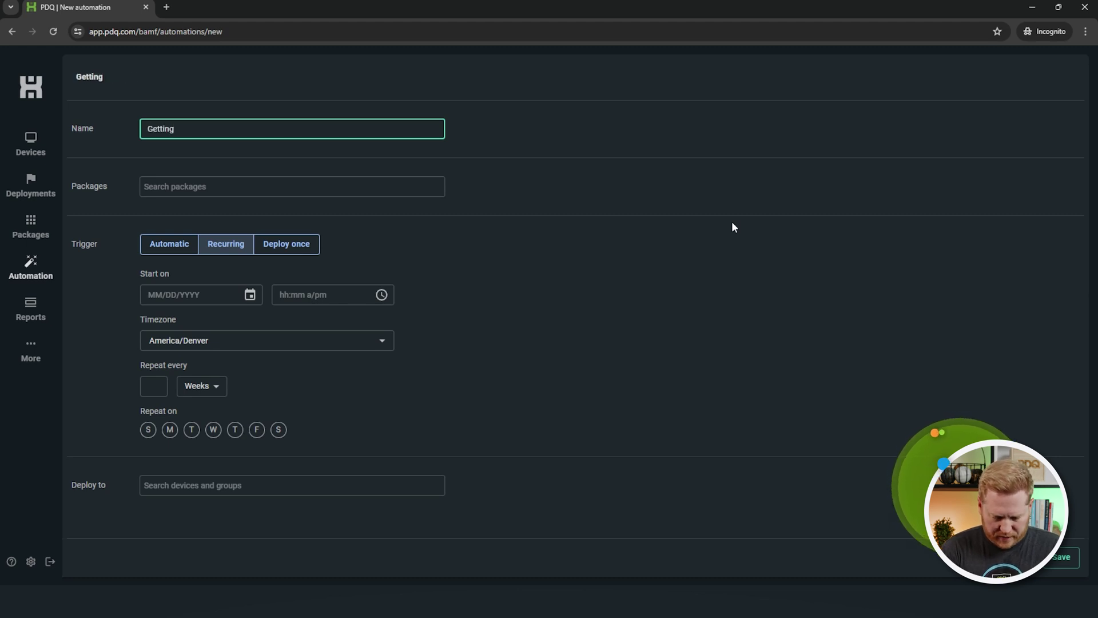
pyautogui.write('arted')
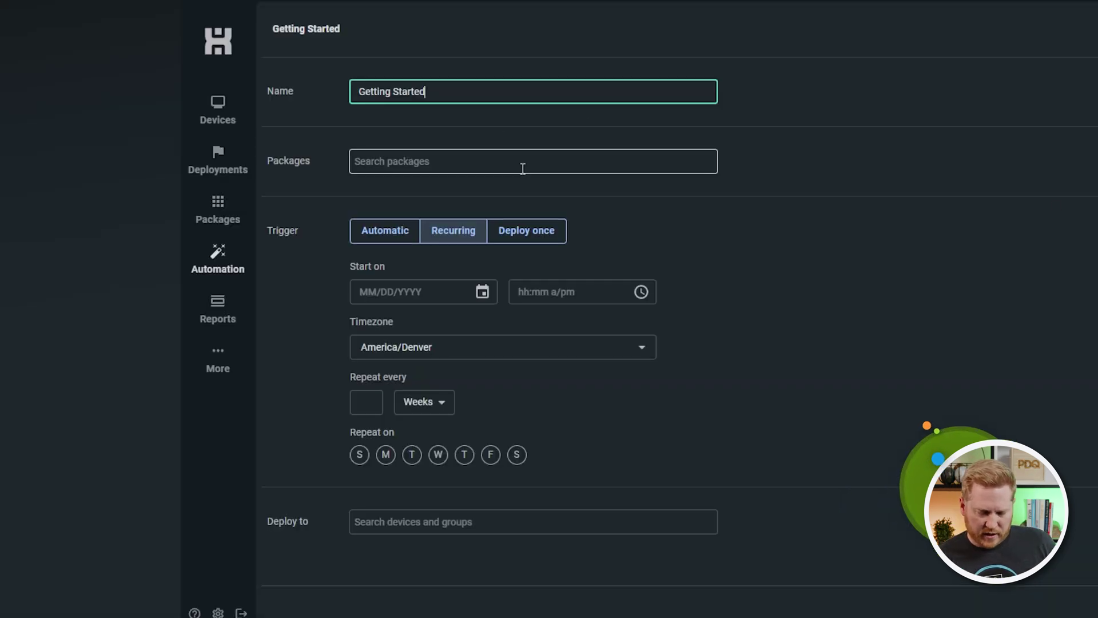
pyautogui.click(285, 191)
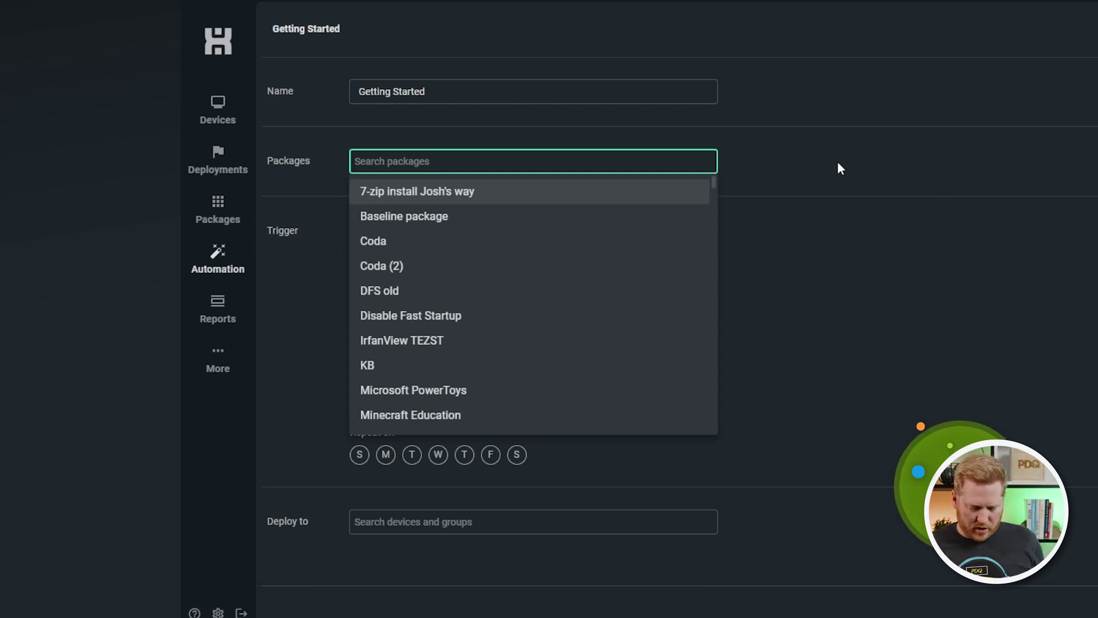
pyautogui.write('chrome')
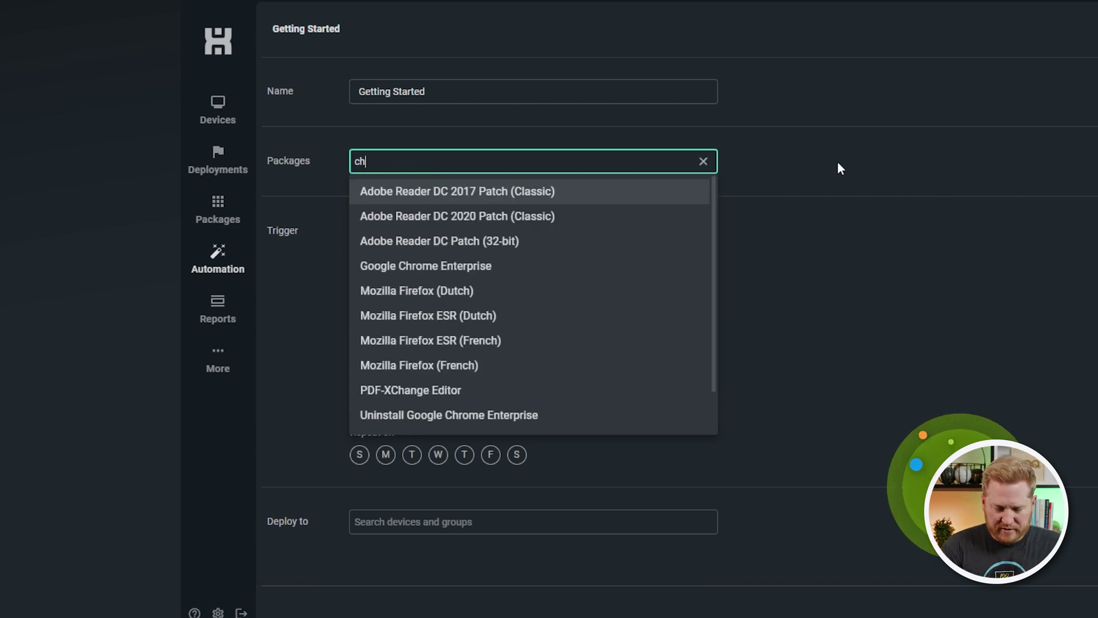
pyautogui.press('BackSpace')
pyautogui.press('BackSpace')
pyautogui.press('BackSpace')
pyautogui.press('BackSpace')
pyautogui.press('BackSpace')
pyautogui.press('BackSpace')
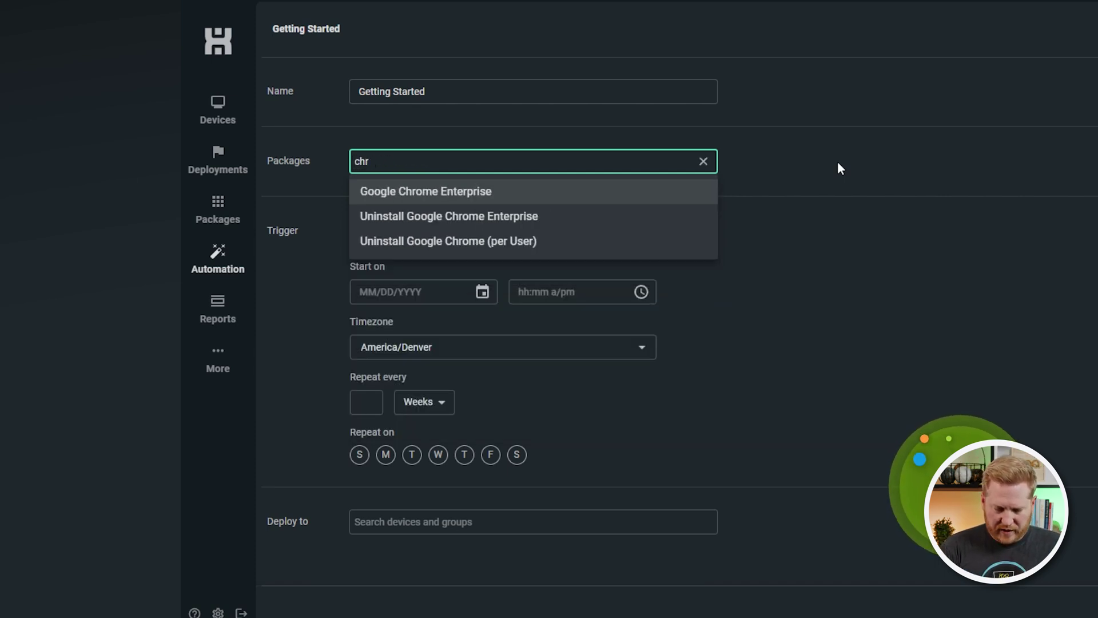
pyautogui.write('cumulative')
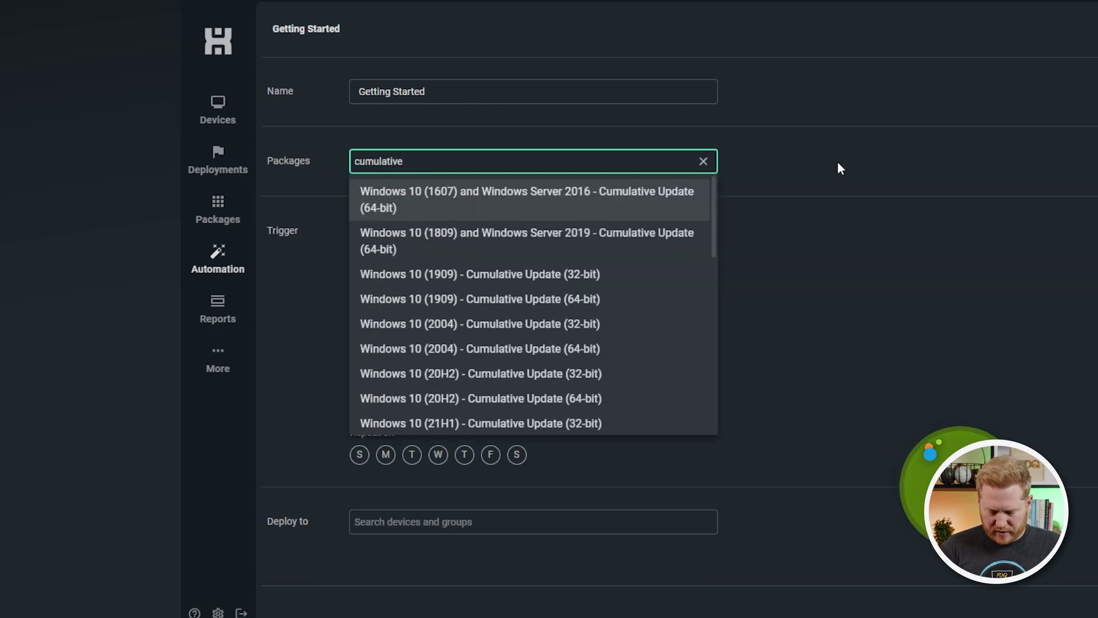
pyautogui.press('BackSpace')
pyautogui.press('BackSpace')
pyautogui.press('BackSpace')
pyautogui.press('BackSpace')
pyautogui.press('BackSpace')
pyautogui.press('BackSpace')
pyautogui.press('BackSpace')
pyautogui.press('BackSpace')
pyautogui.press('BackSpace')
pyautogui.press('BackSpace')
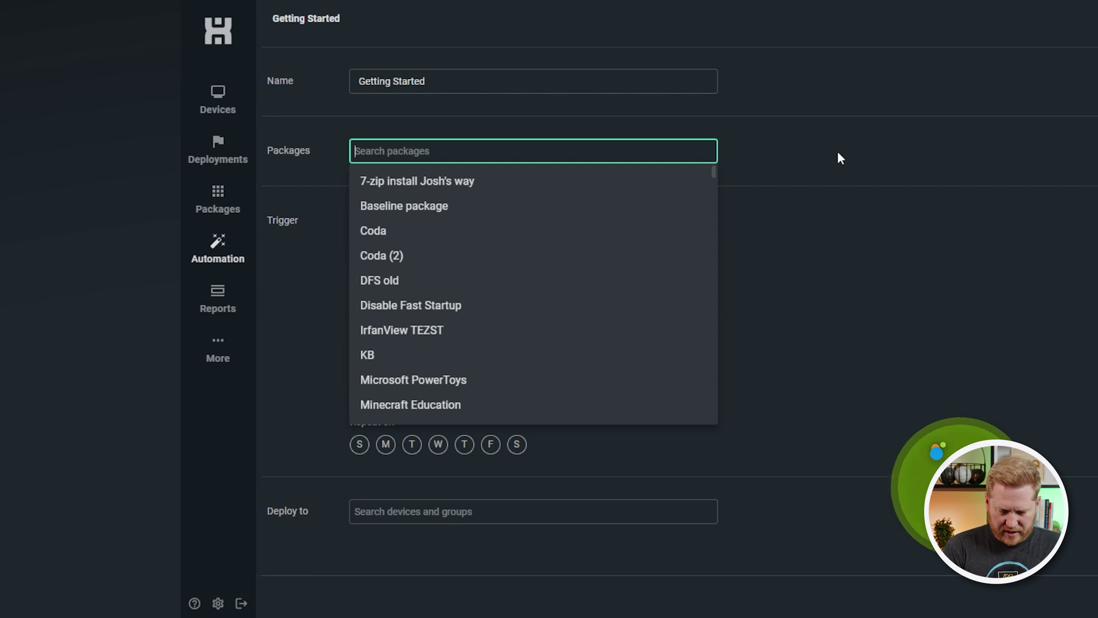
pyautogui.write('7-zip')
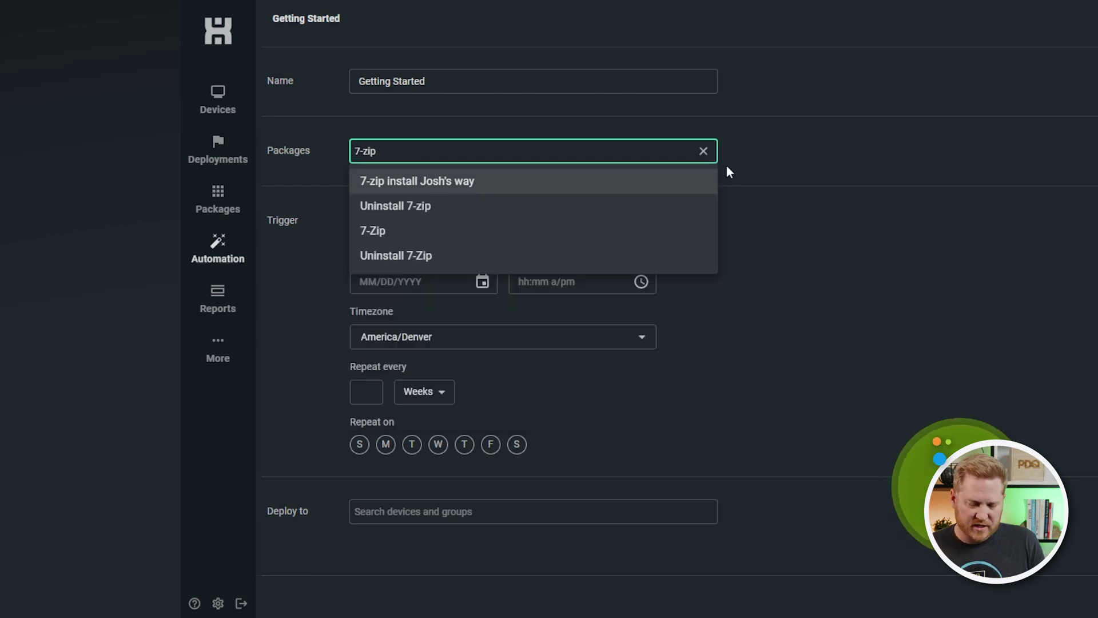
pyautogui.tripleClick(455, 147)
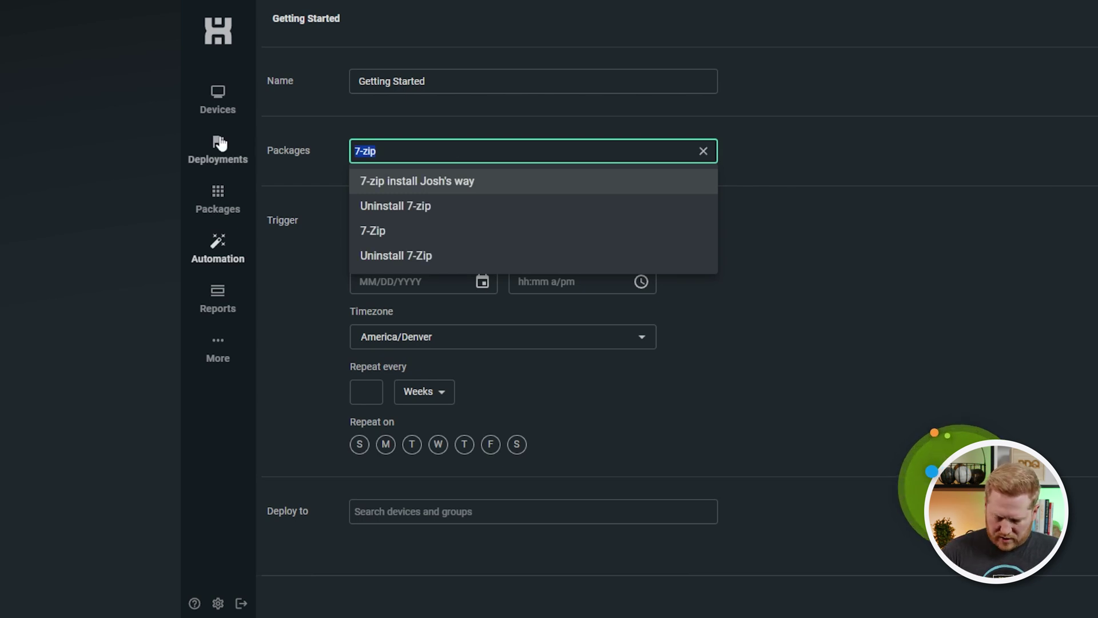
pyautogui.write('22h2')
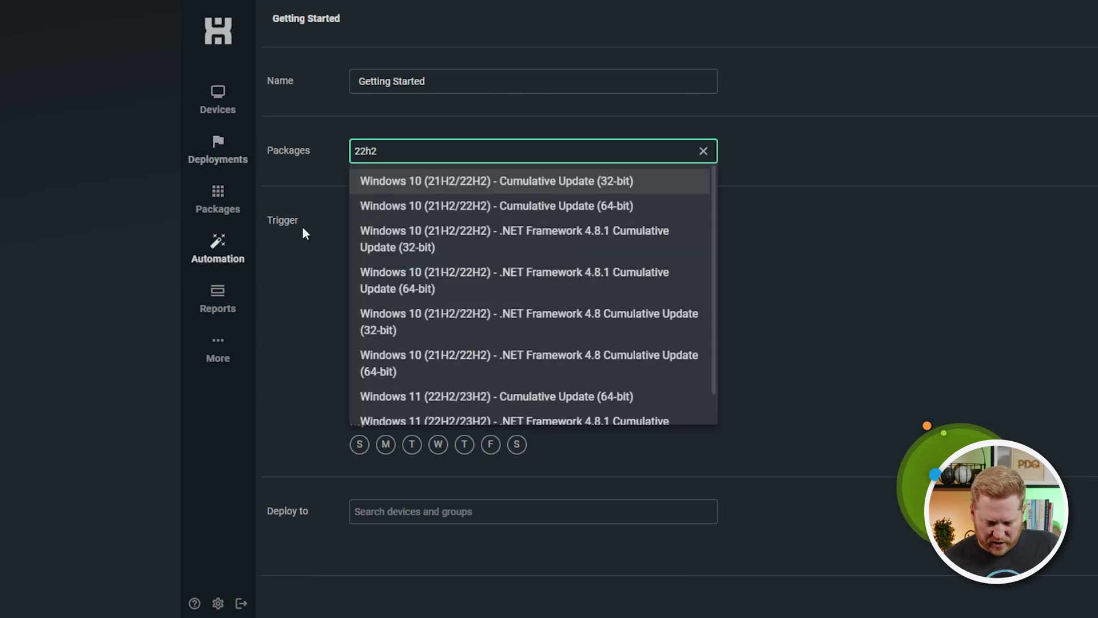
pyautogui.scroll(-1, 499, 323)
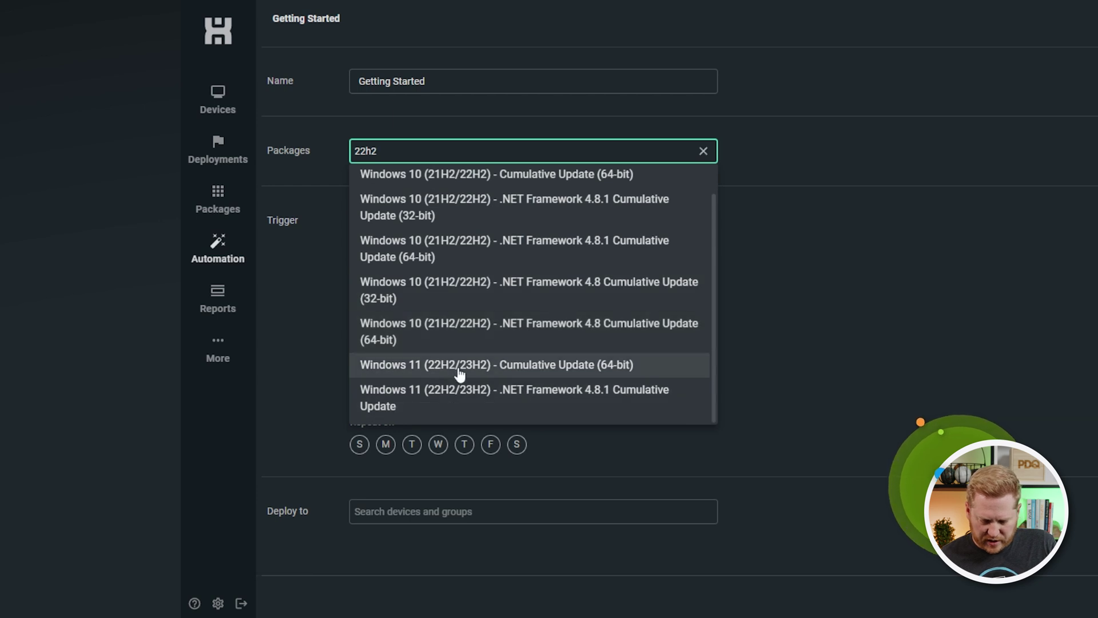
pyautogui.click(531, 366)
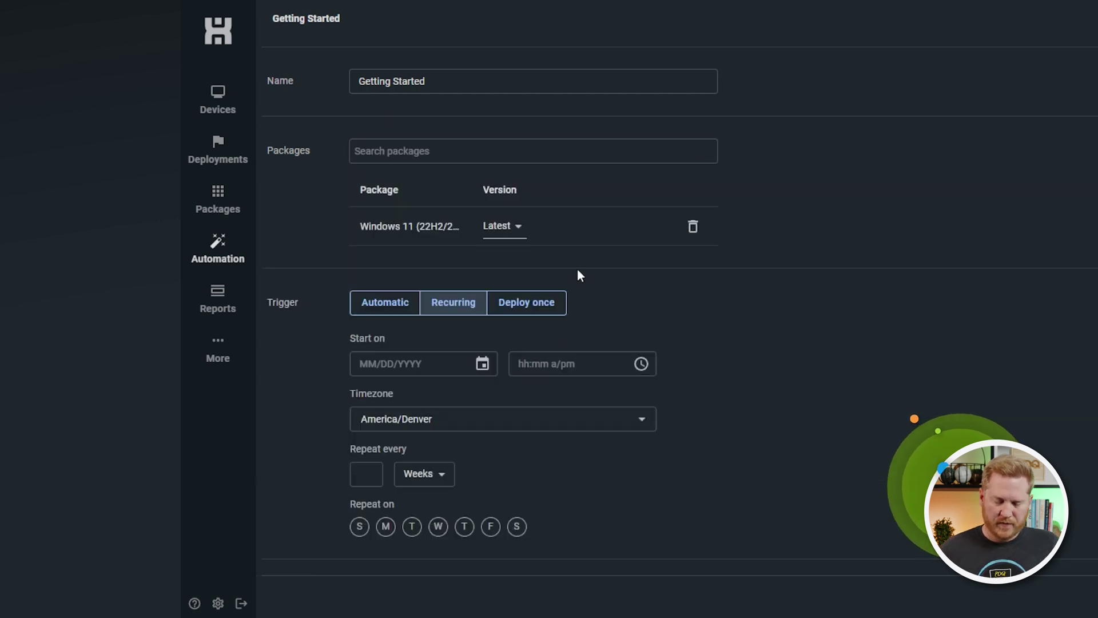
pyautogui.click(560, 152)
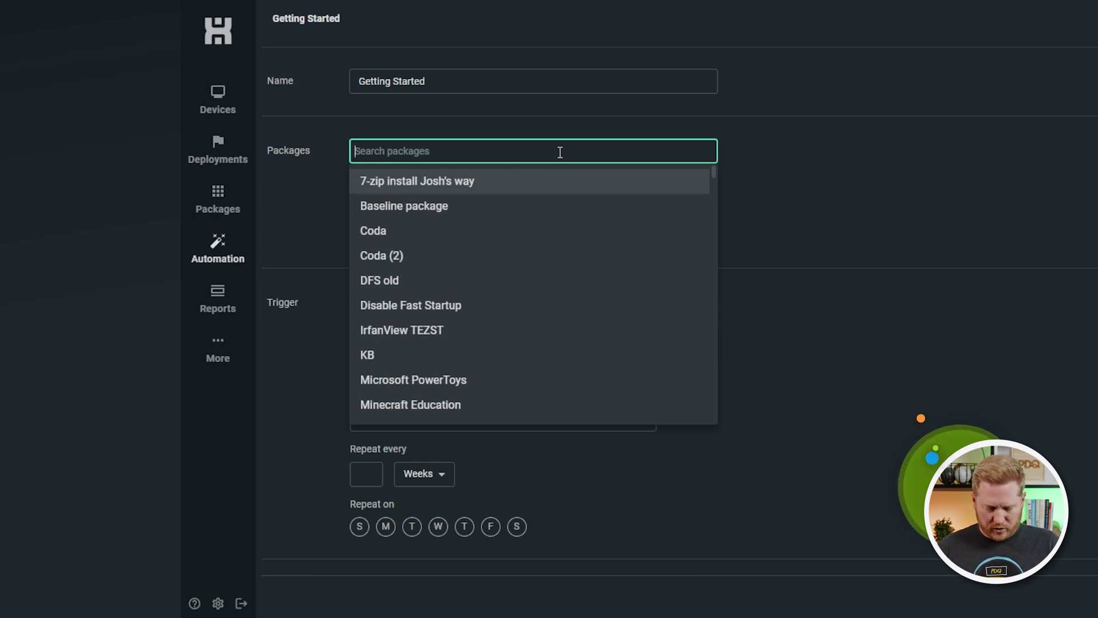
pyautogui.write('chrome')
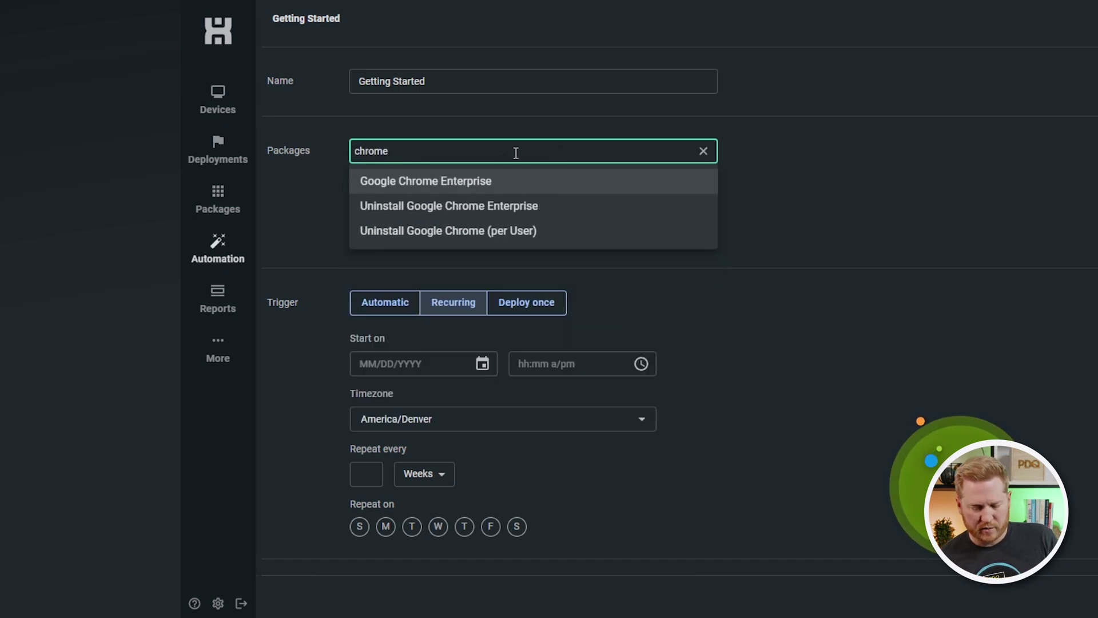
pyautogui.click(464, 192)
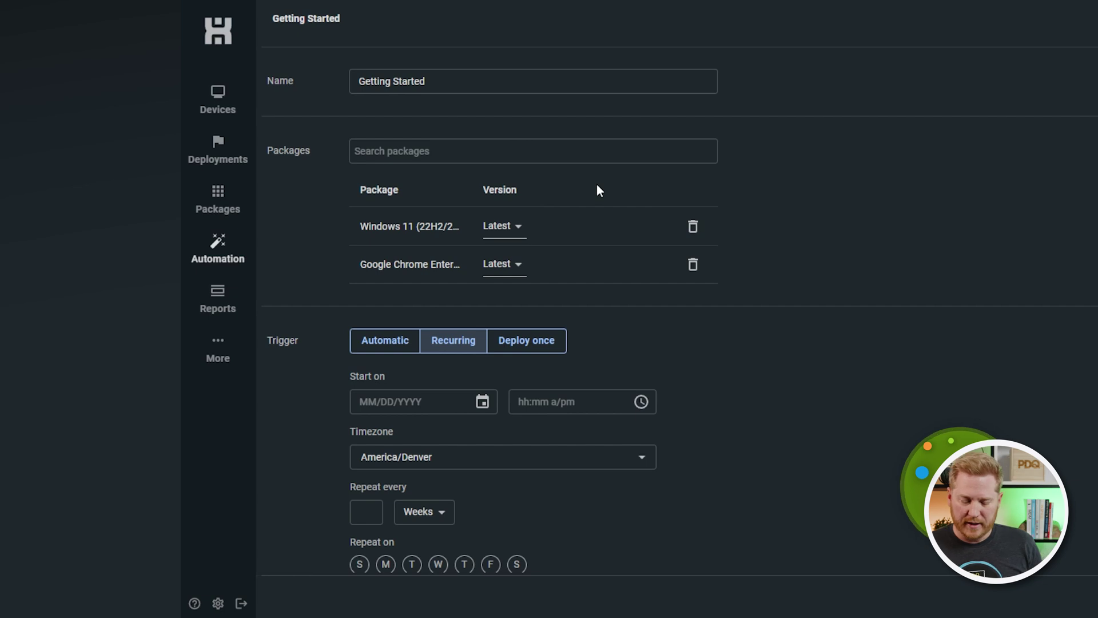
pyautogui.click(693, 264)
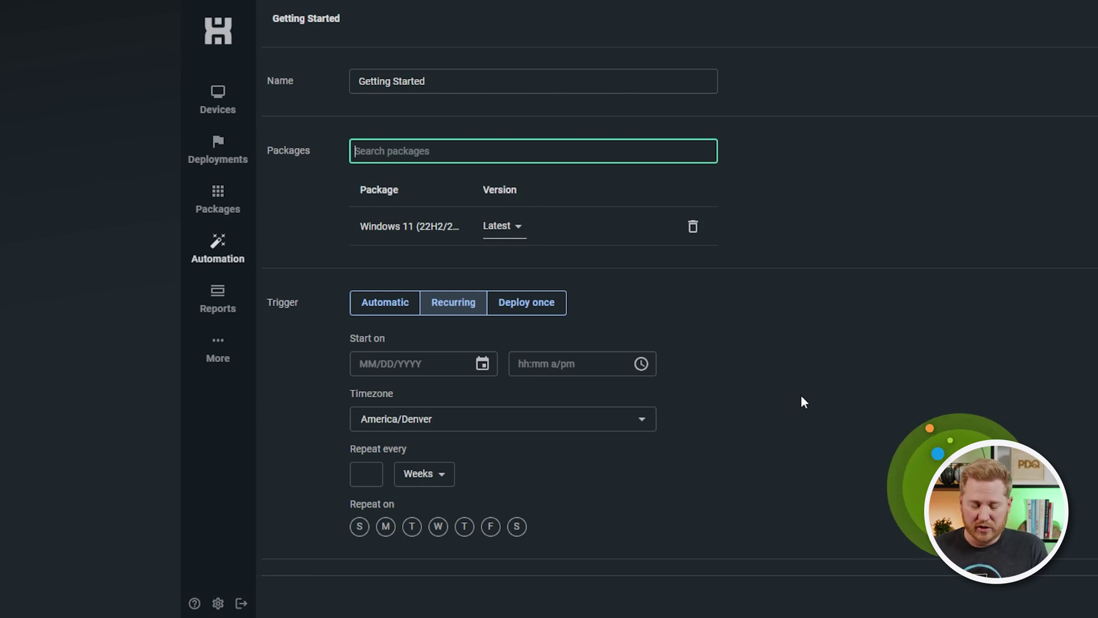
# Switch the trigger to Automatic, then back to Recurring
pyautogui.click(392, 303)
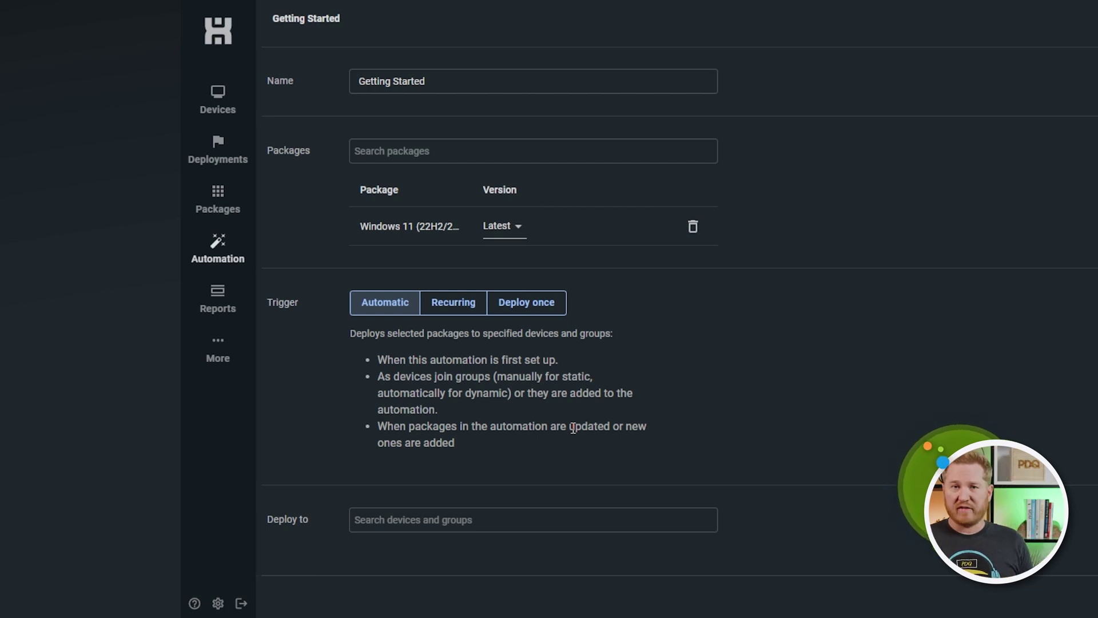
pyautogui.click(457, 306)
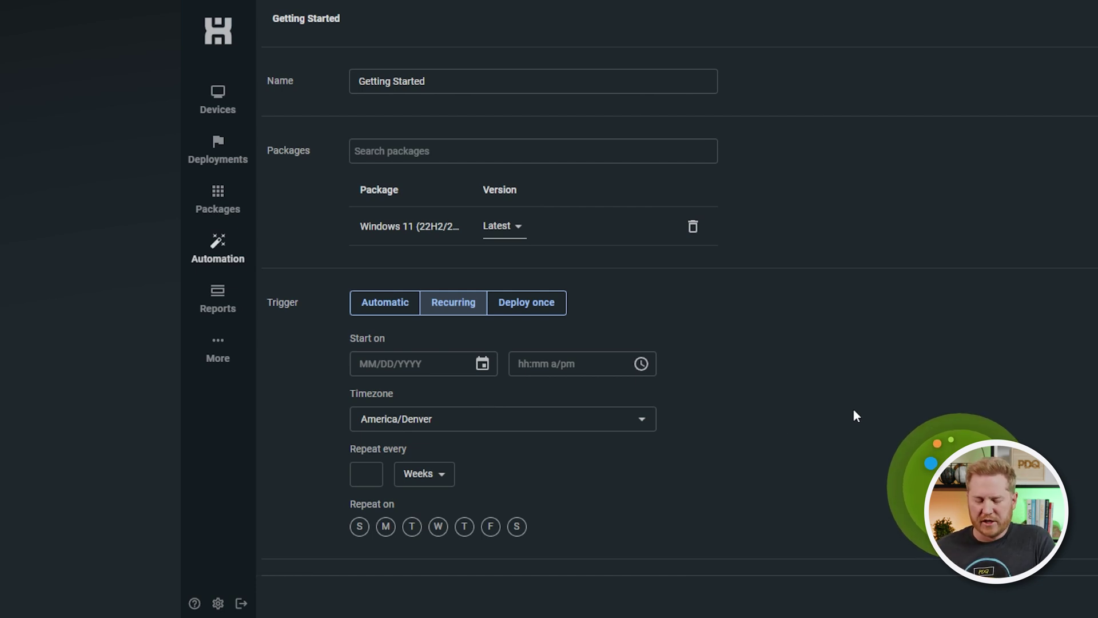
# Flip the trigger to Automatic once more and return it to Recurring
pyautogui.click(396, 304)
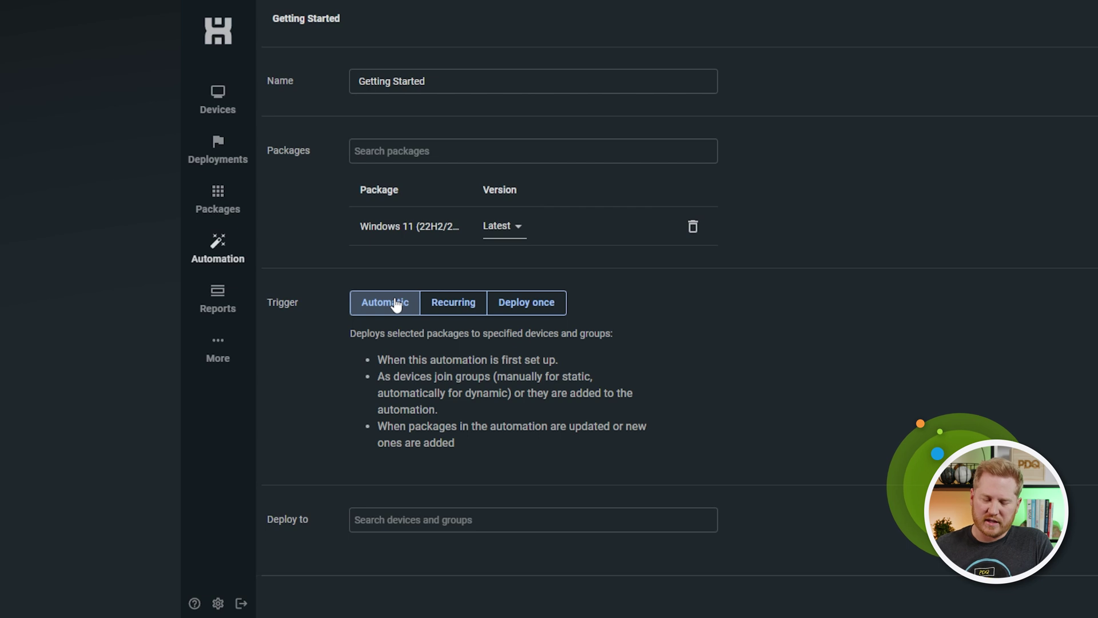
pyautogui.click(460, 306)
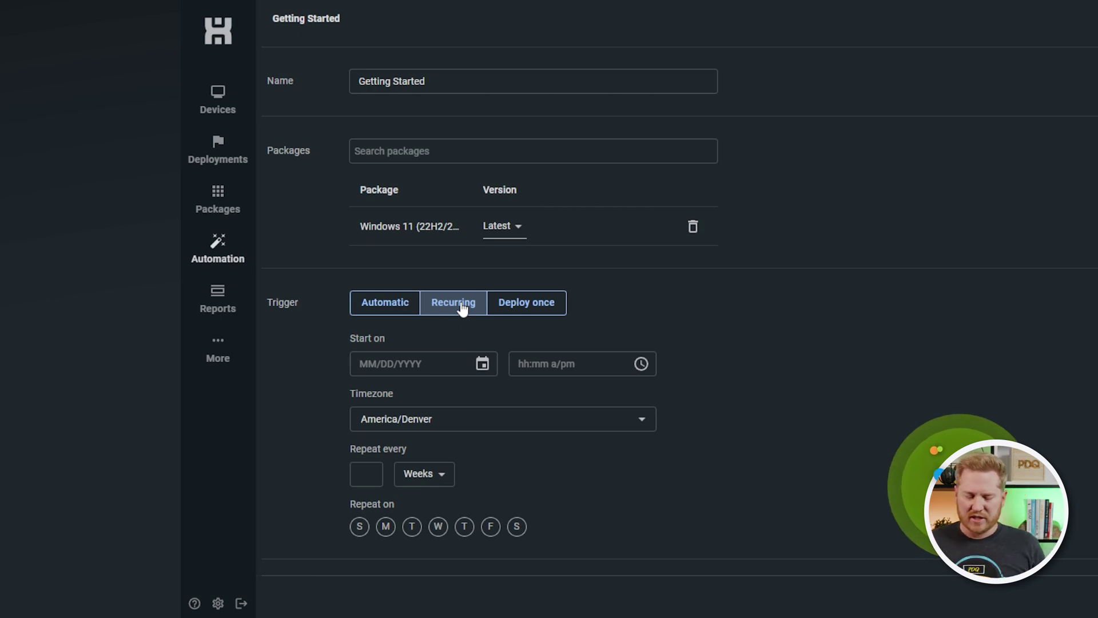
# Set the recurring start date to June 21, 2024
pyautogui.click(454, 363)
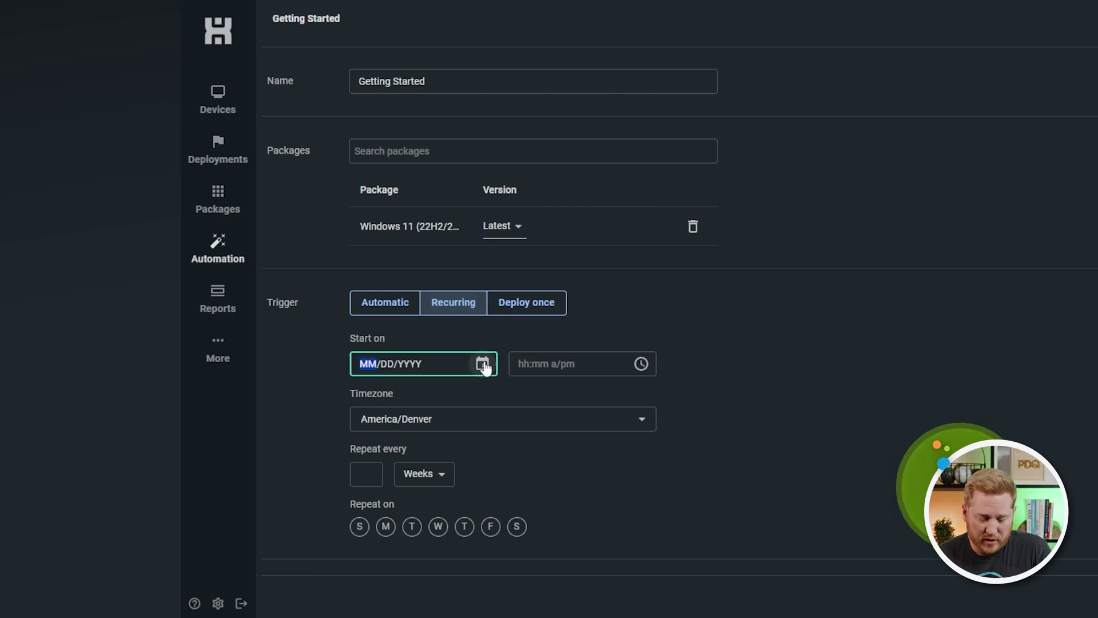
pyautogui.click(479, 364)
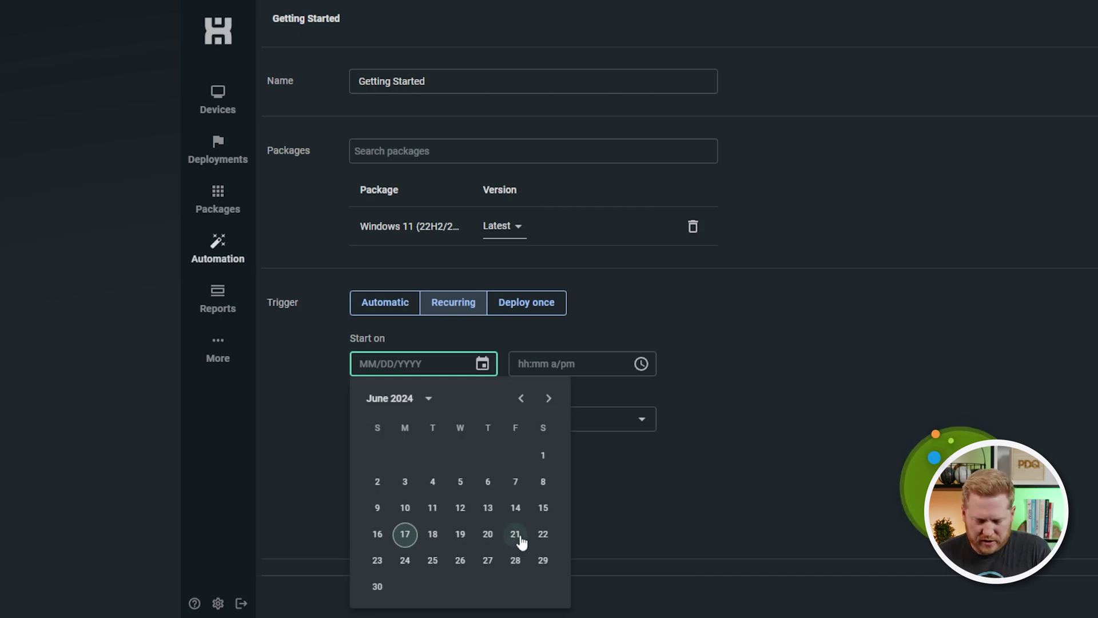
pyautogui.click(517, 538)
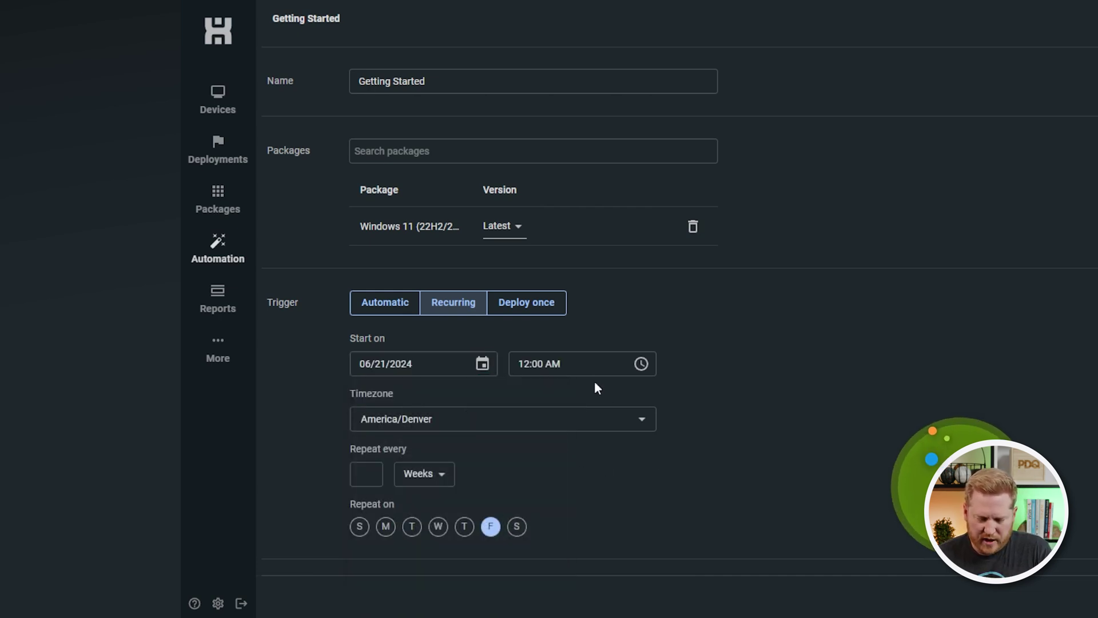
# Set the start time to 04:00 PM and repeat every 1 week
pyautogui.click(583, 364)
pyautogui.moveTo(610, 364); pyautogui.dragTo(513, 354)
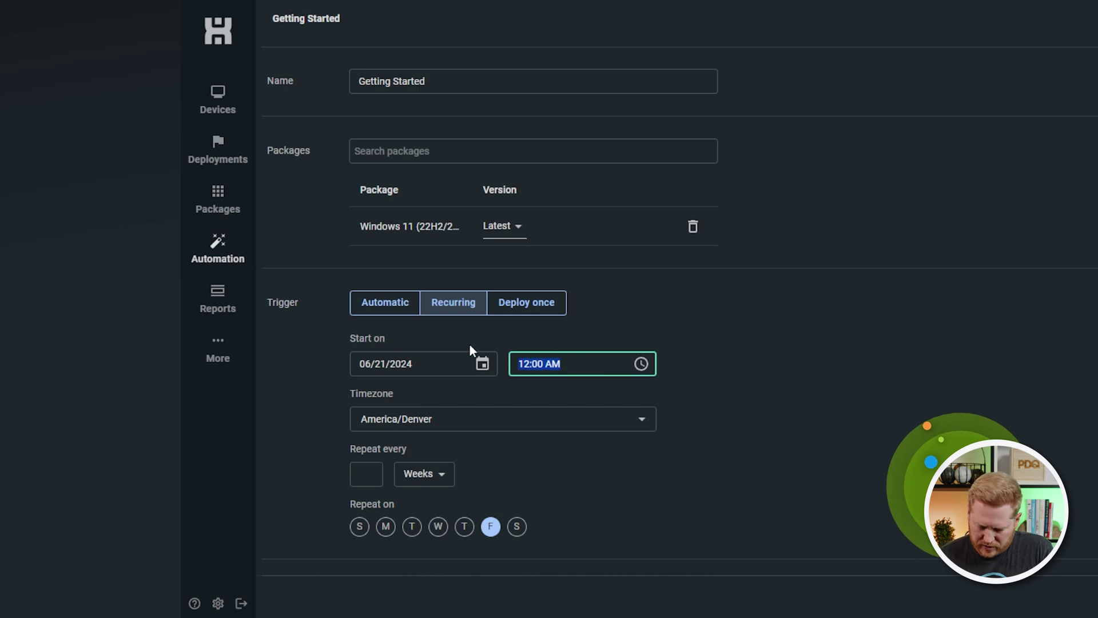
pyautogui.click(641, 364)
pyautogui.click(523, 497)
pyautogui.click(600, 411)
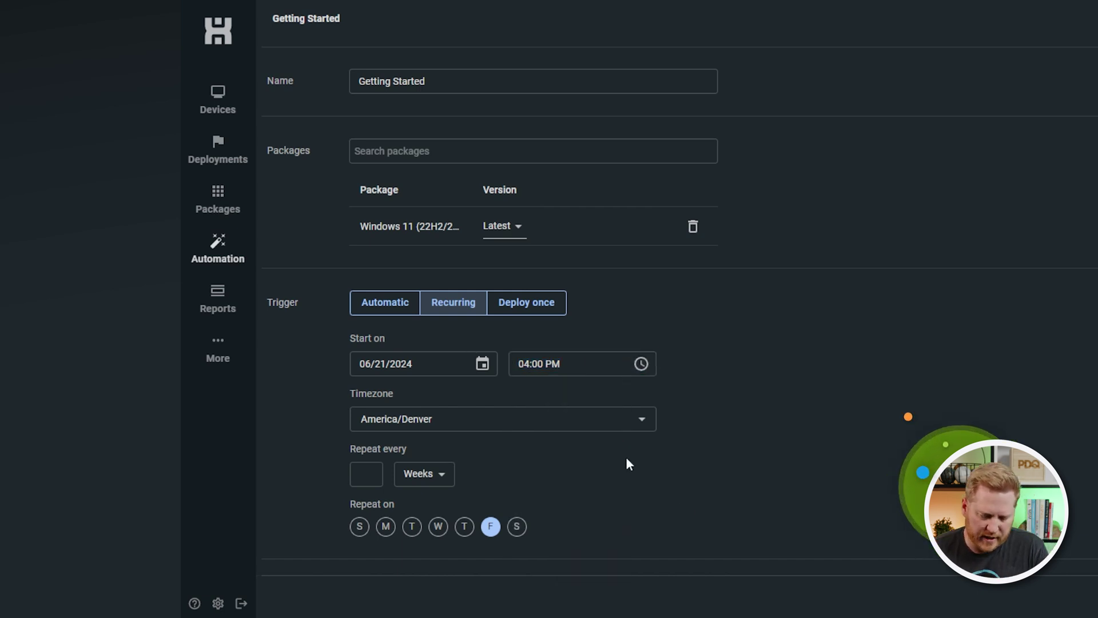
pyautogui.click(372, 481)
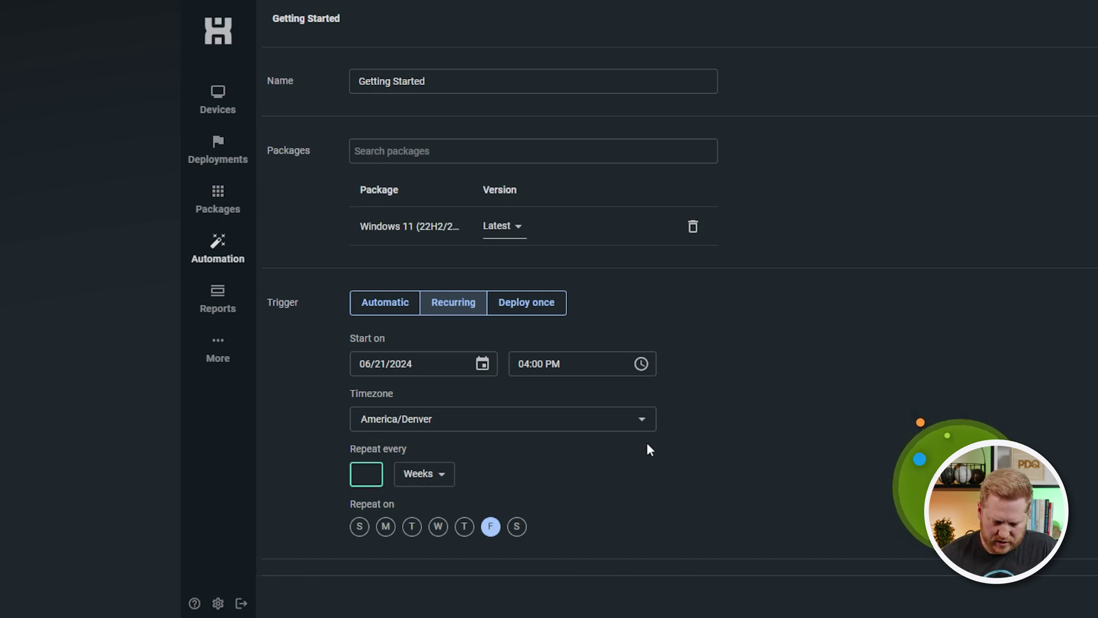
pyautogui.write('1')
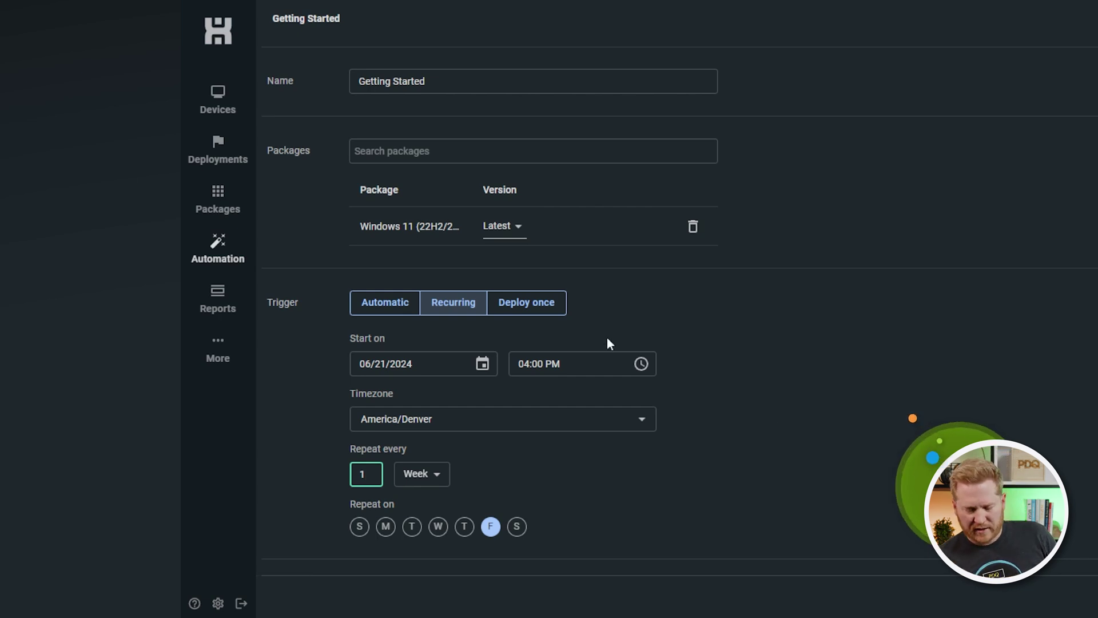
# Switch to a Deploy once trigger dated July 11, 2024
pyautogui.click(526, 302)
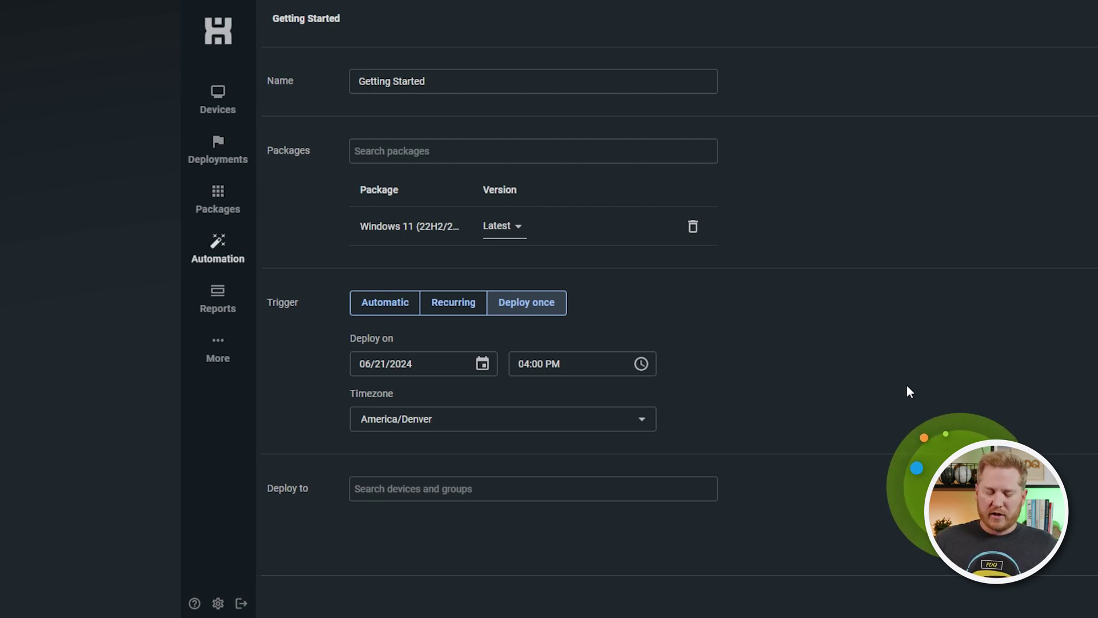
pyautogui.click(481, 366)
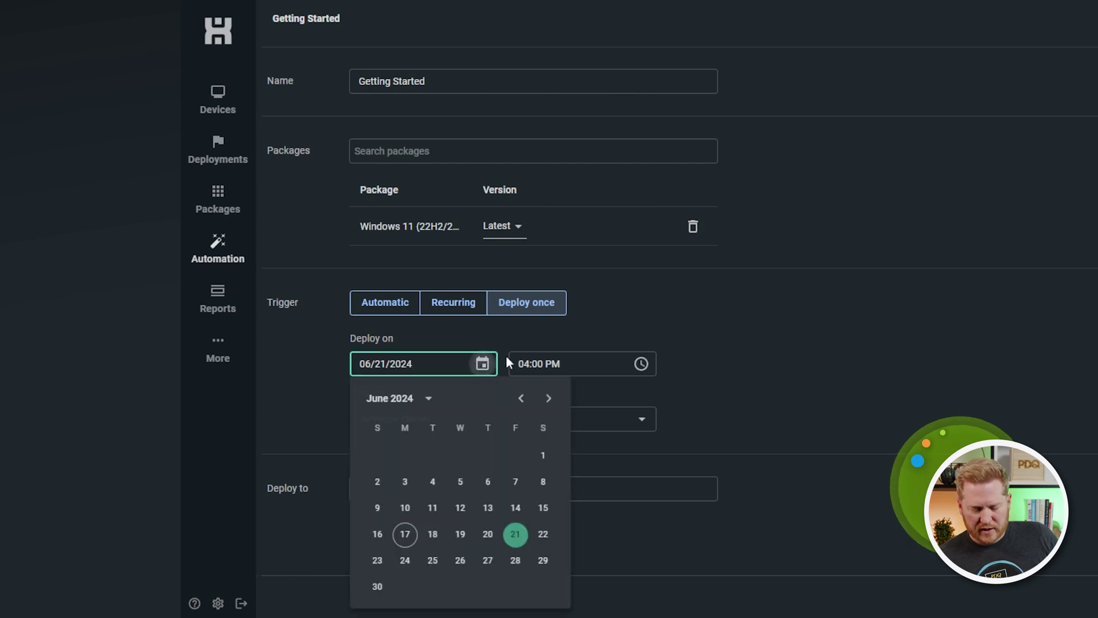
pyautogui.click(548, 398)
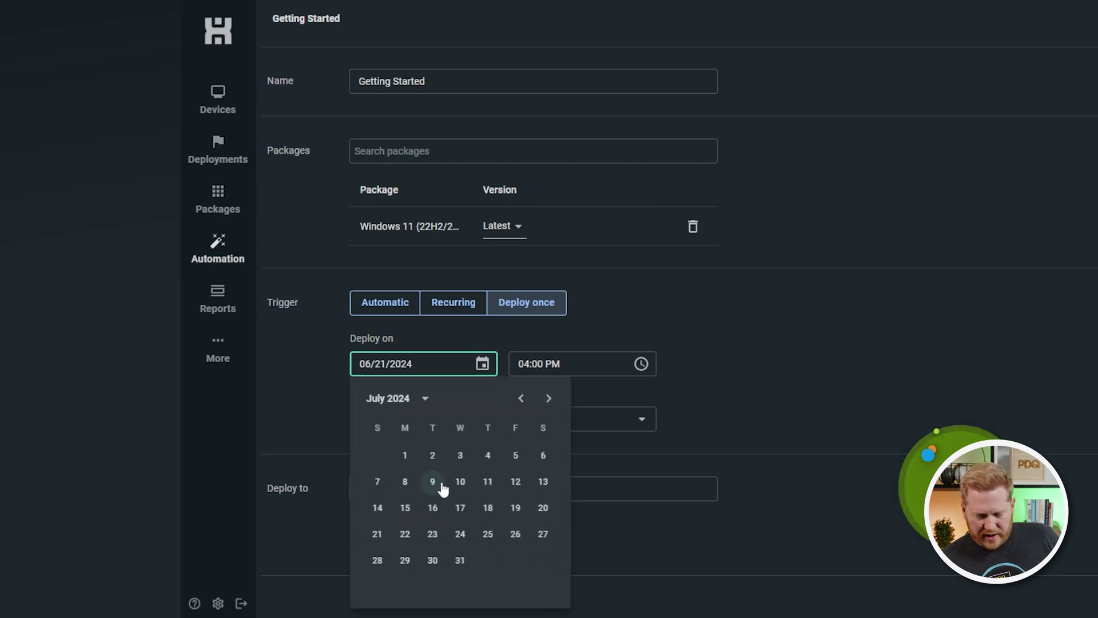
pyautogui.click(488, 482)
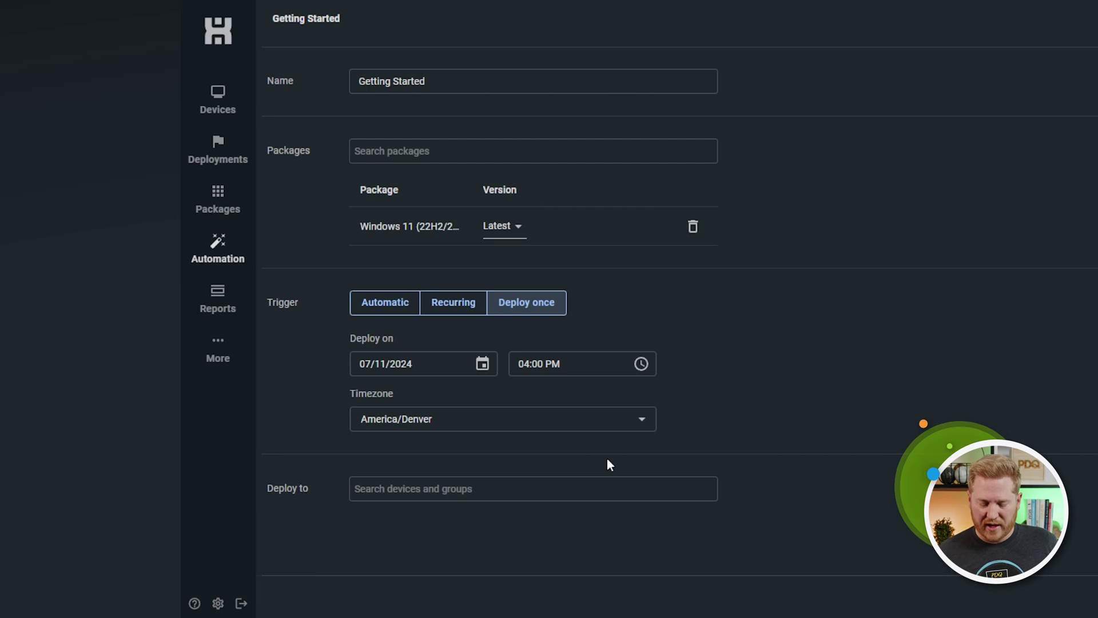
# Return to Recurring from June 21, 2024, dropping Thursday so it repeats only Friday
pyautogui.click(453, 302)
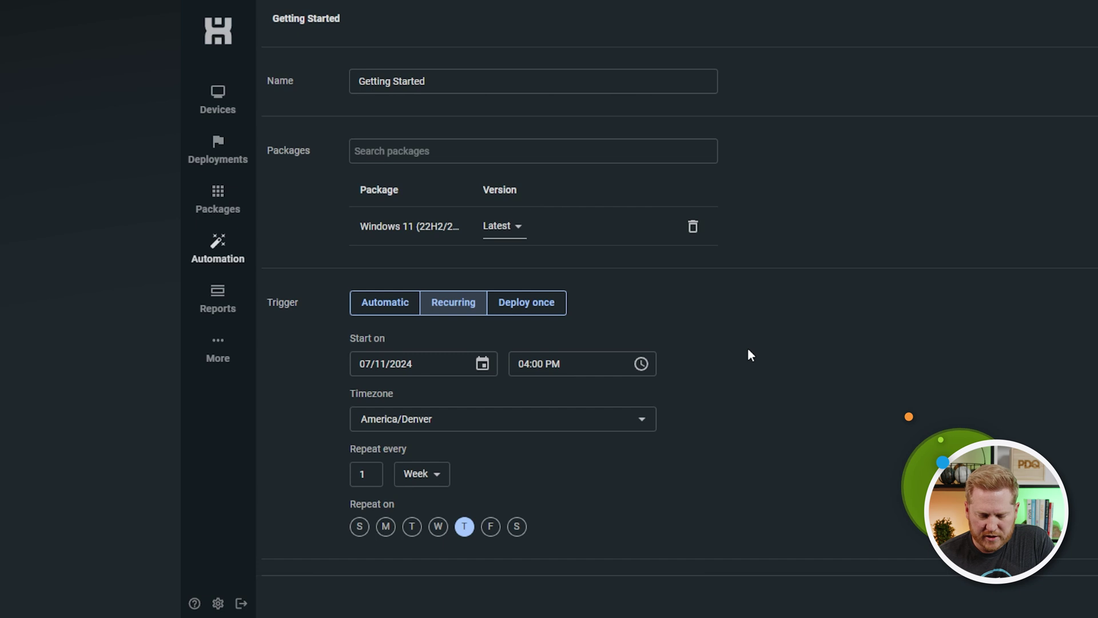
pyautogui.scroll(-1, 783, 318)
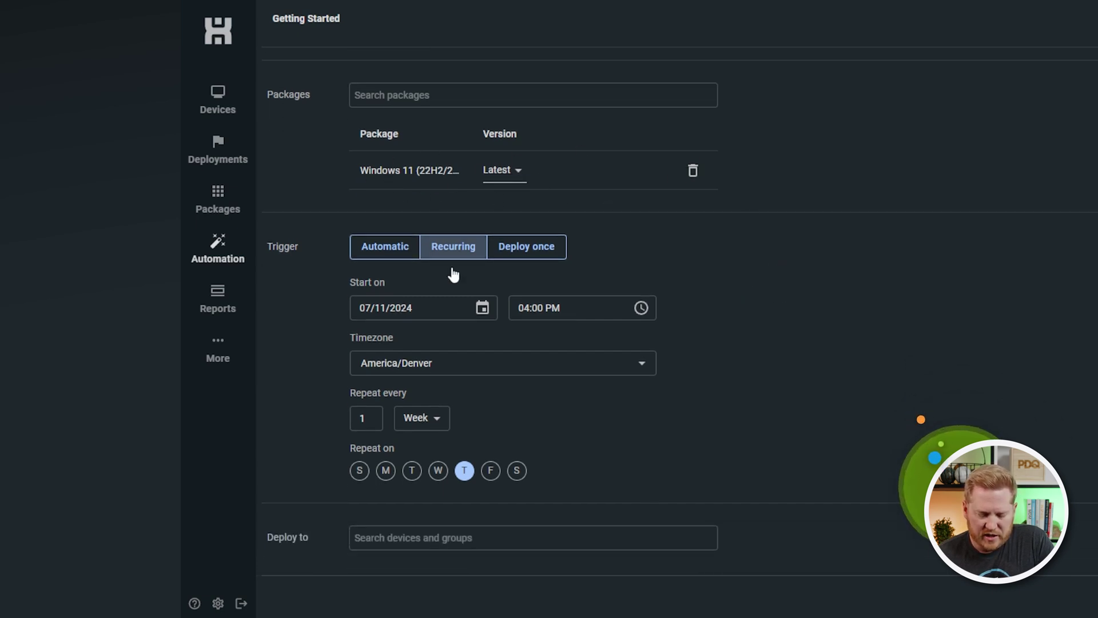
pyautogui.click(482, 307)
pyautogui.click(521, 342)
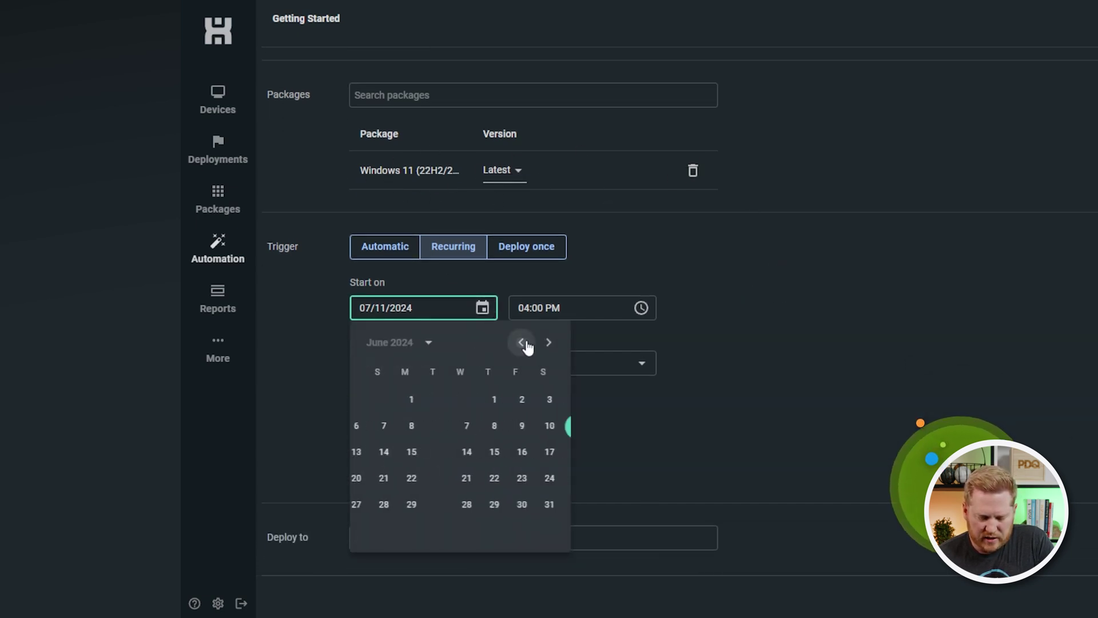
pyautogui.click(514, 478)
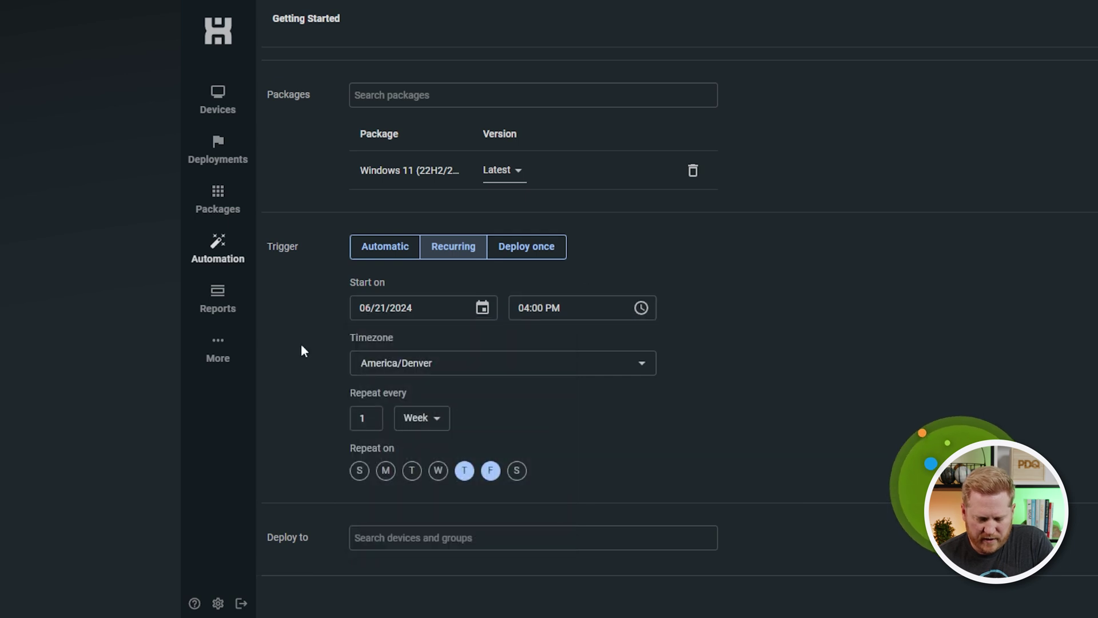
pyautogui.click(464, 473)
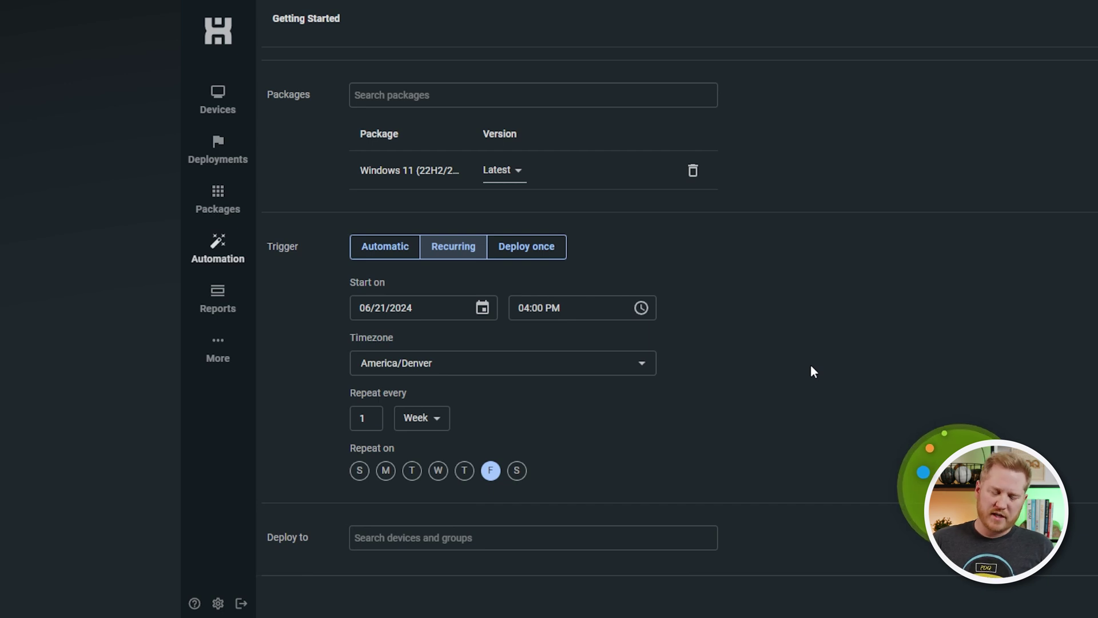
# Add the device IROH as a deployment target
pyautogui.click(522, 542)
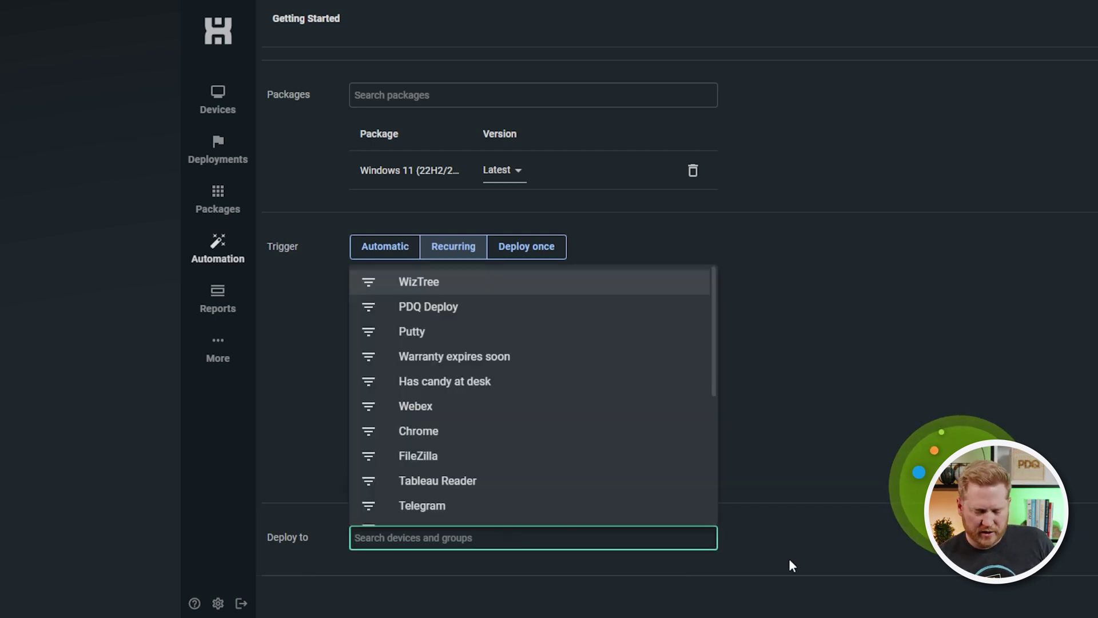
pyautogui.write('iroh')
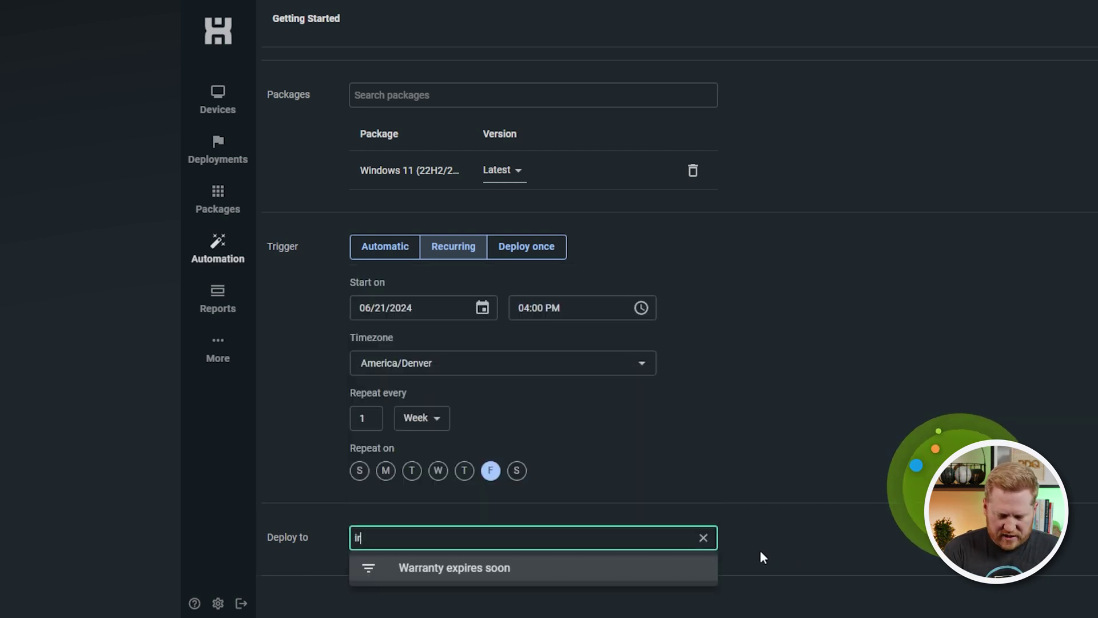
pyautogui.click(452, 567)
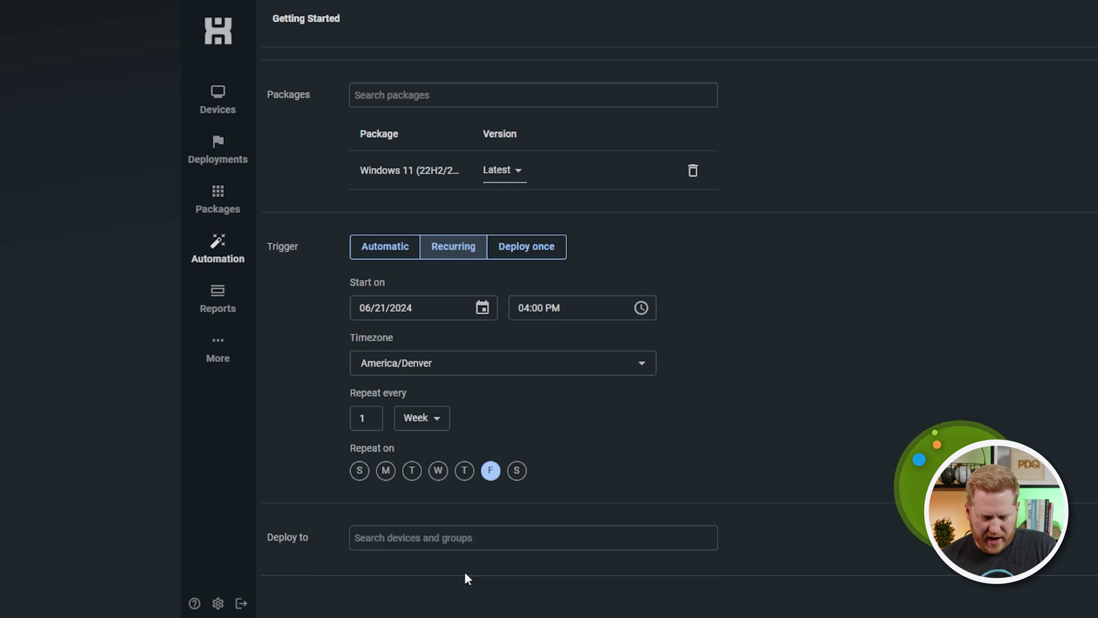
pyautogui.scroll(-2, 523, 553)
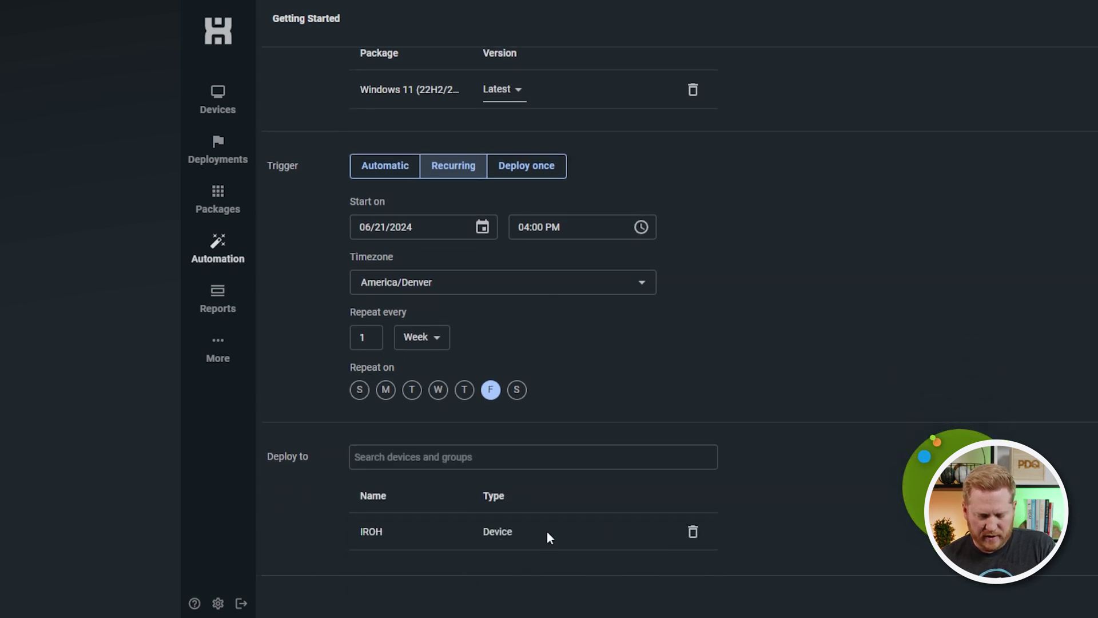
# Add the ATLA static group as a target and remove IROH
pyautogui.click(486, 457)
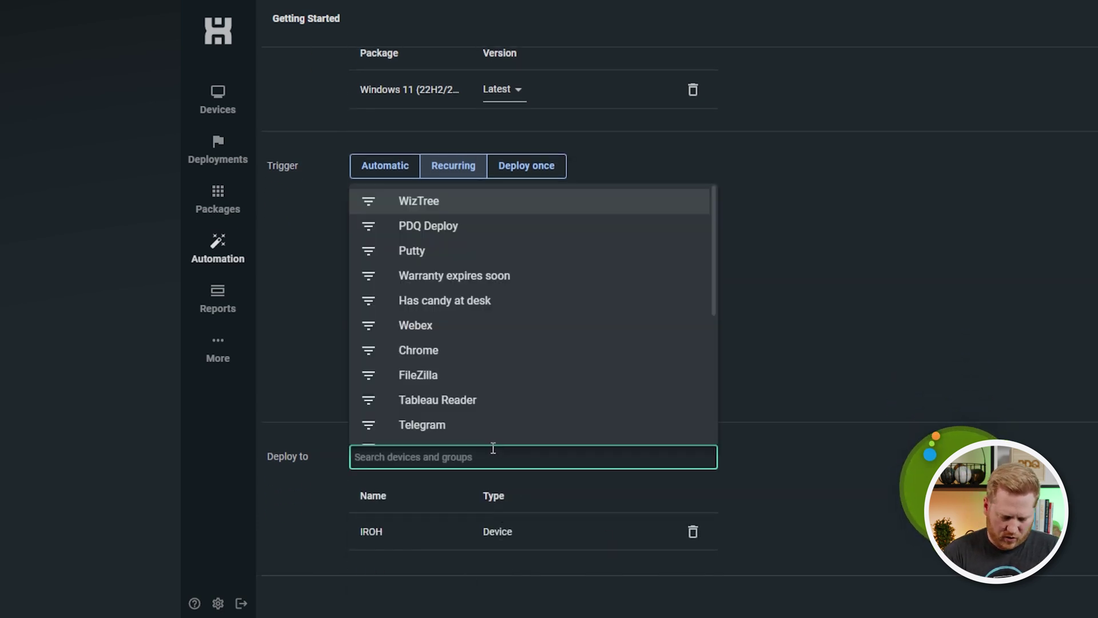
pyautogui.write('atla')
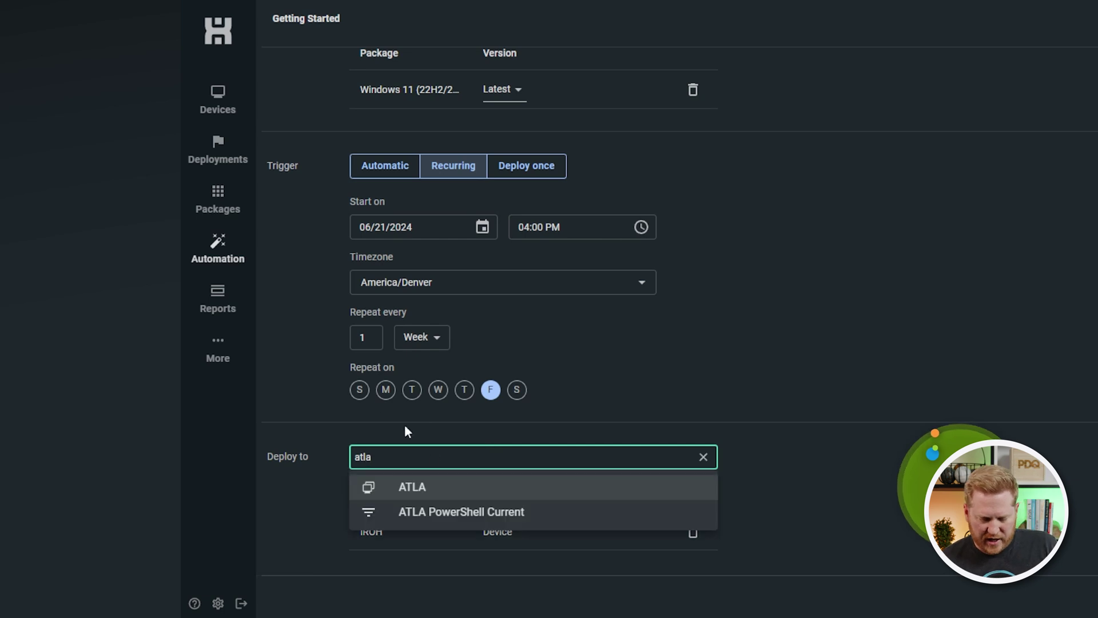
pyautogui.click(428, 490)
pyautogui.scroll(-1, 638, 491)
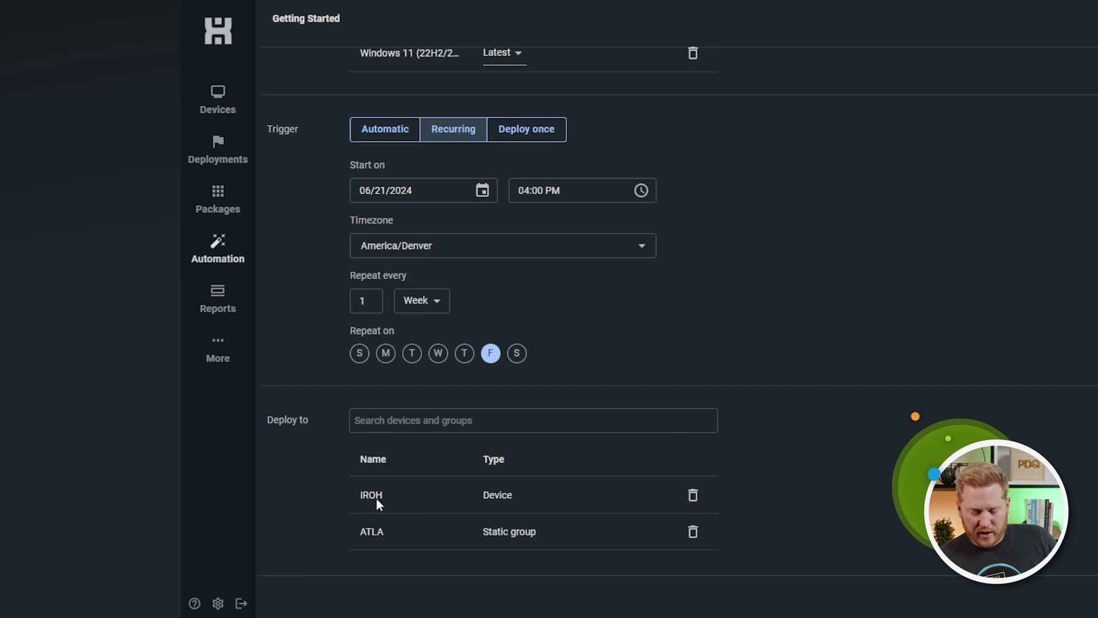
pyautogui.click(693, 496)
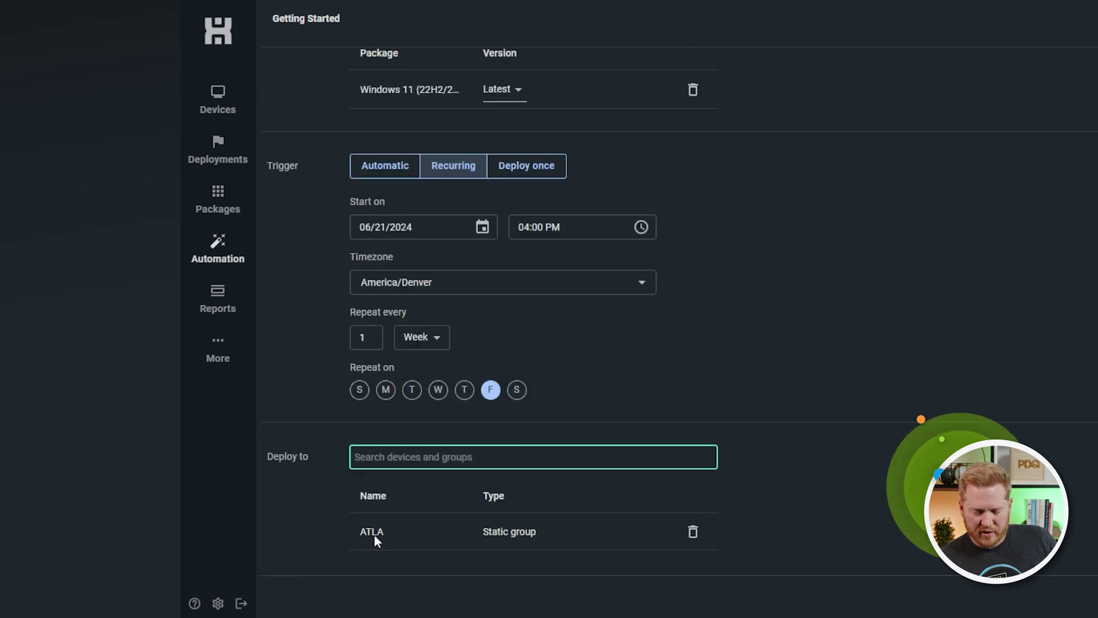
# Save Getting Started, then toggle its Enabled switch off and back on in the list
pyautogui.scroll(3, 855, 345)
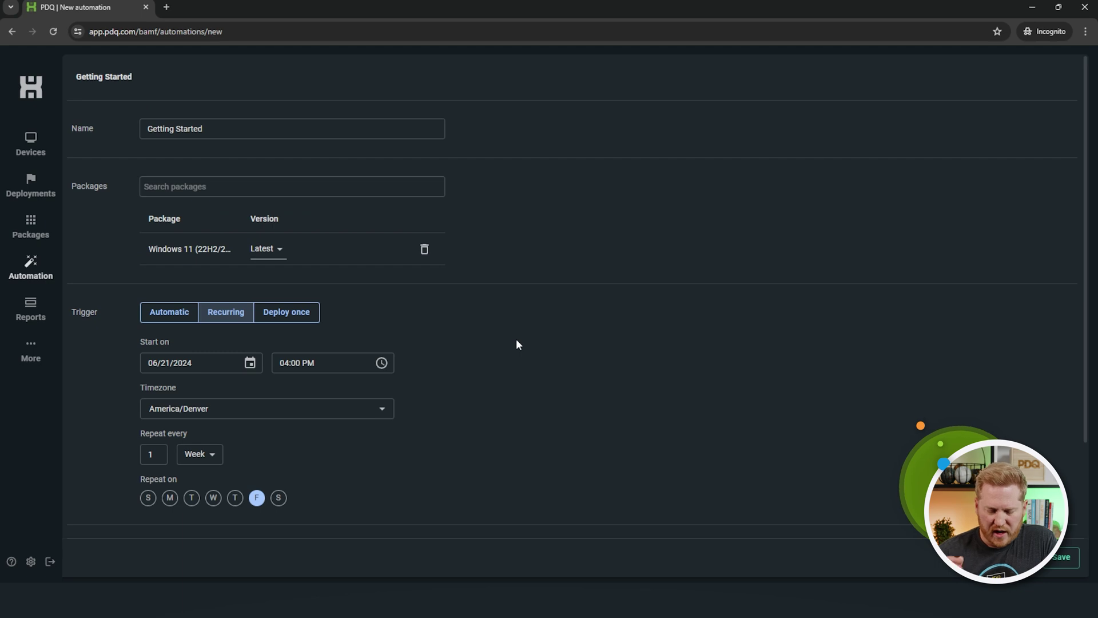
pyautogui.scroll(-2, 400, 343)
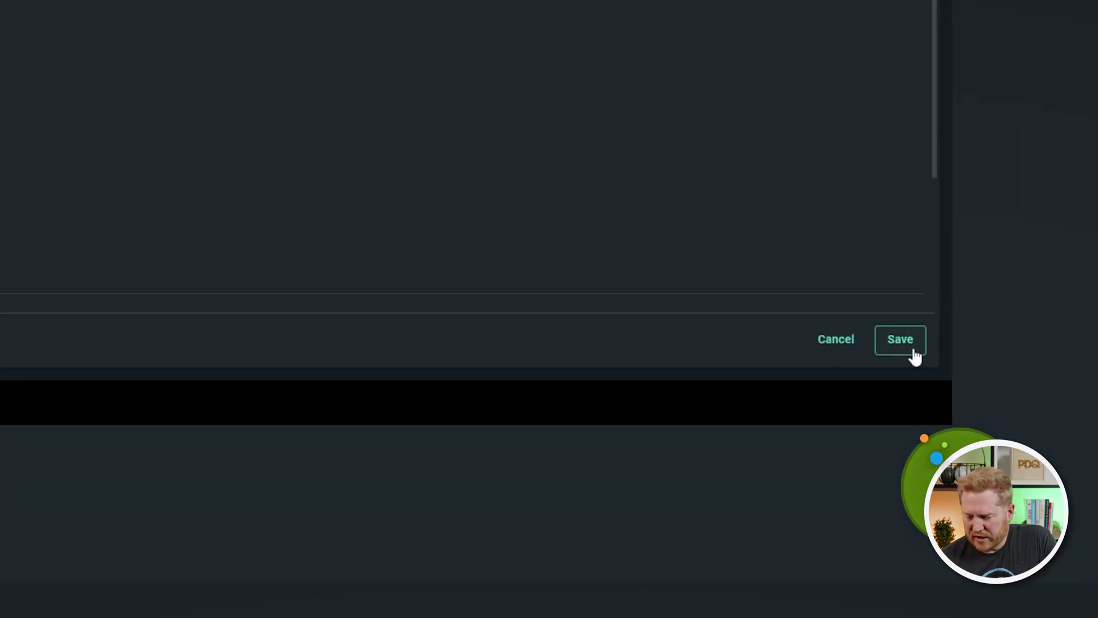
pyautogui.click(943, 402)
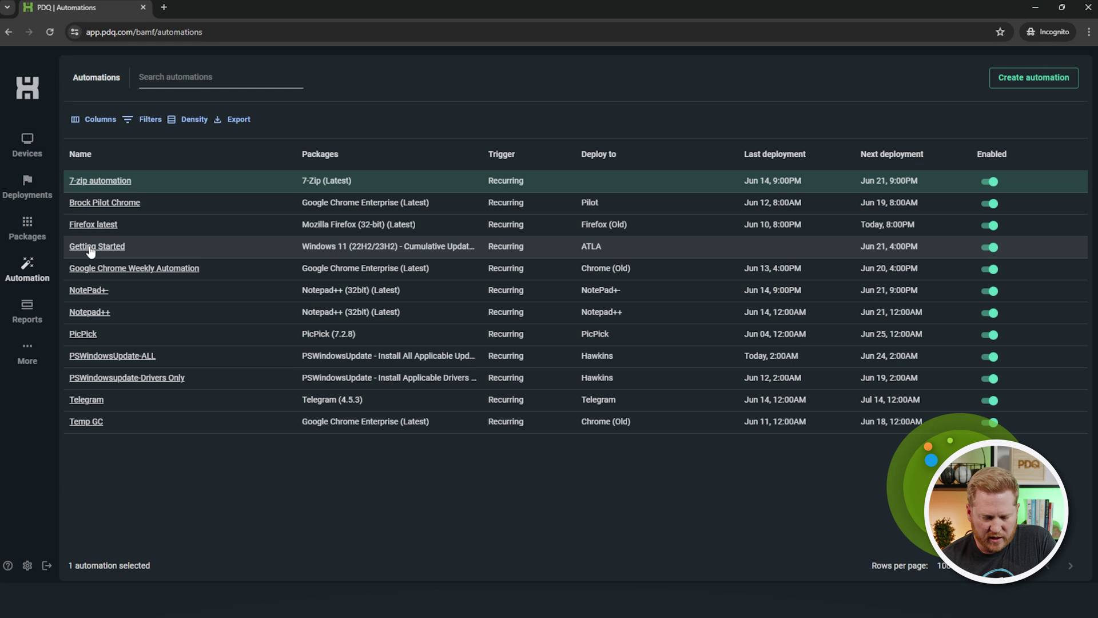
pyautogui.click(996, 250)
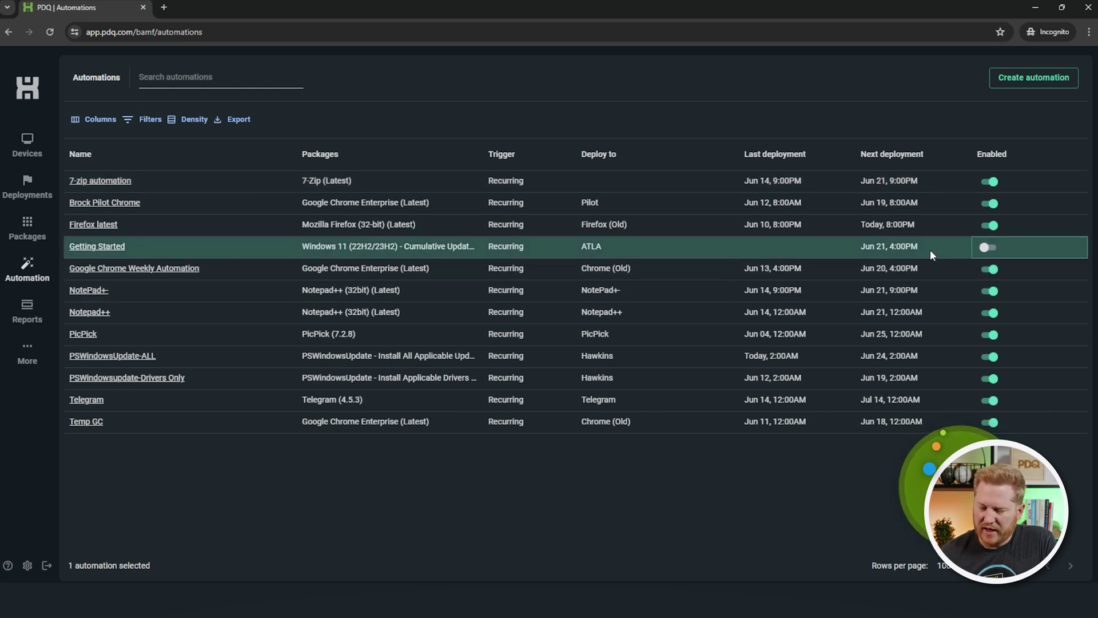
pyautogui.click(989, 252)
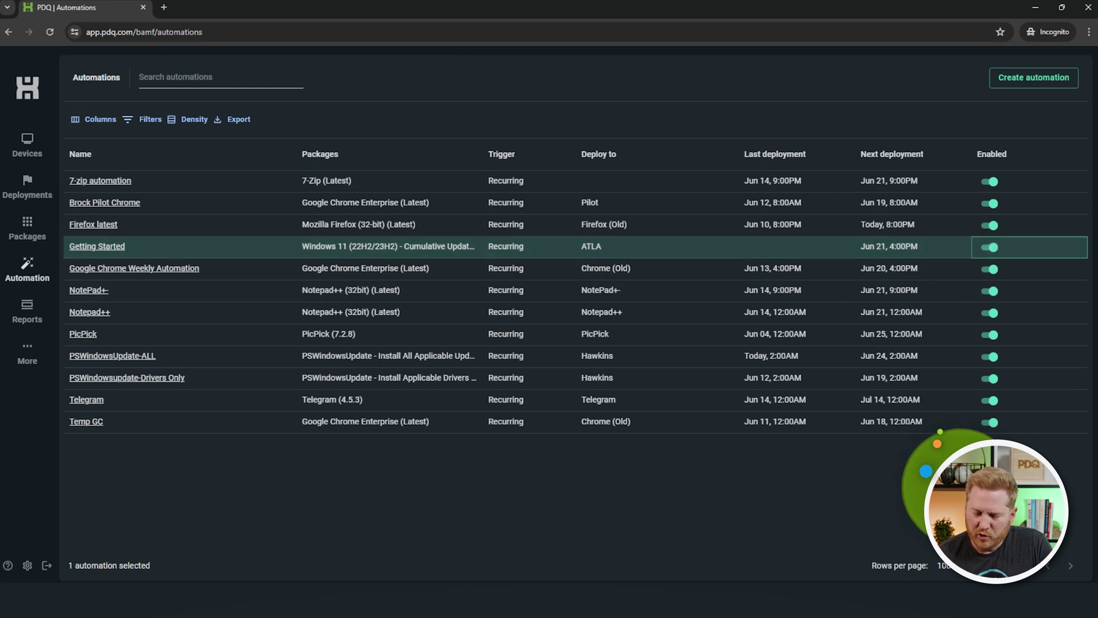